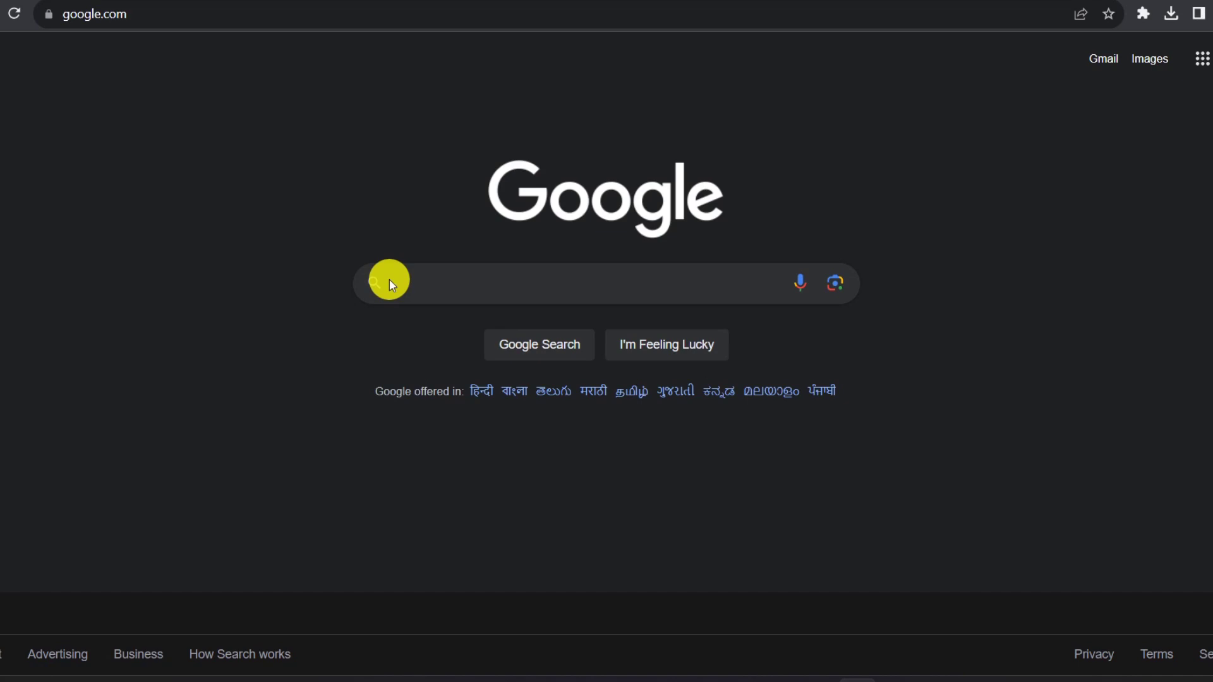
Search Google for 'banglarbhumi' from recent history and open the official Banglar Bhumi result.
click(410, 282)
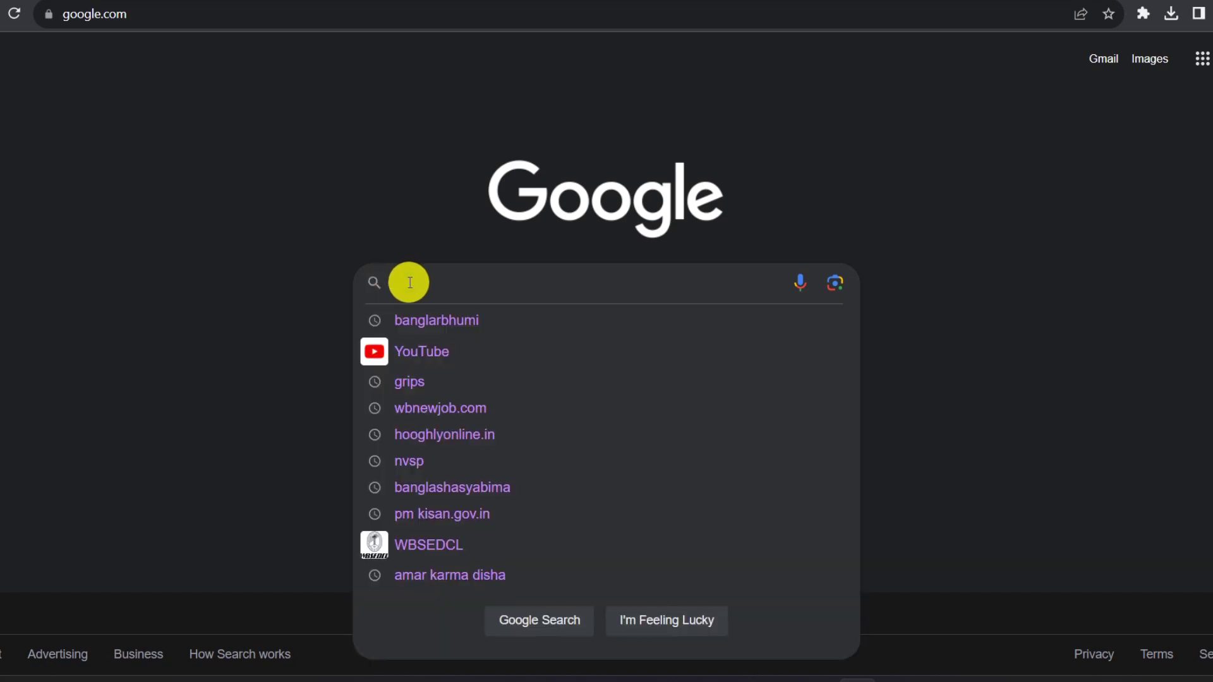
click(422, 319)
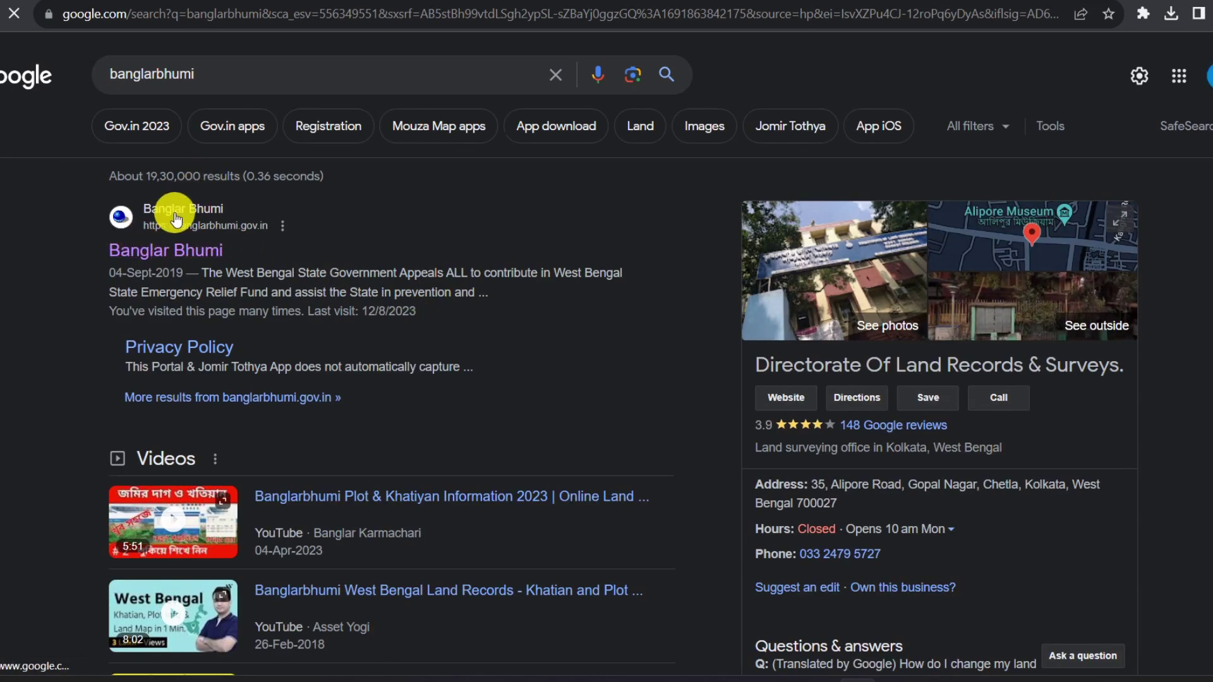
click(175, 256)
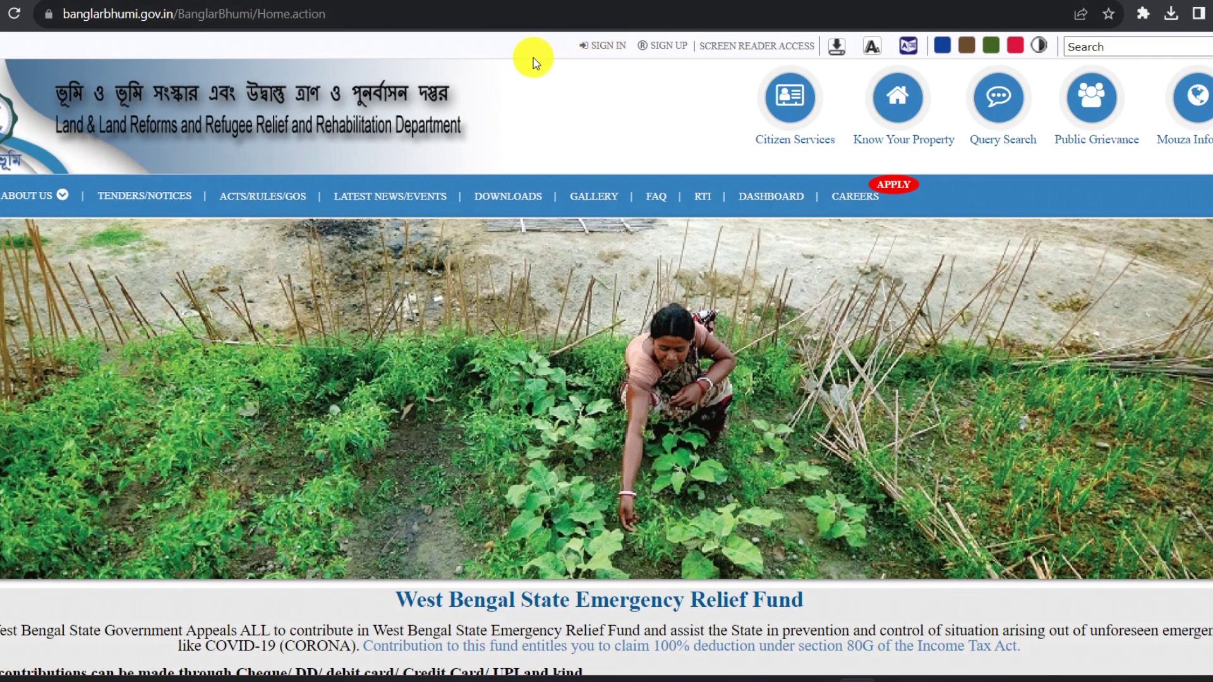
Bring up the Public Registration Form via SIGN UP in the top bar.
click(675, 48)
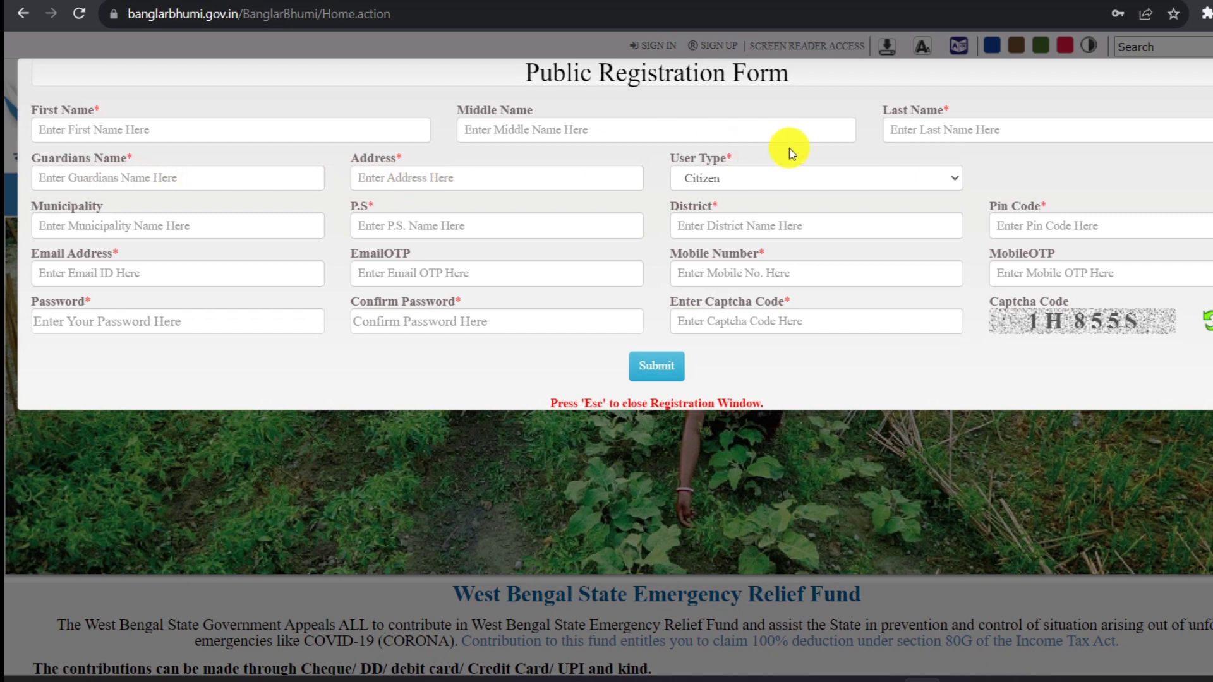
Keep Citizen as user type, dismiss the invalid-email alert, and go back to the Google results.
click(961, 181)
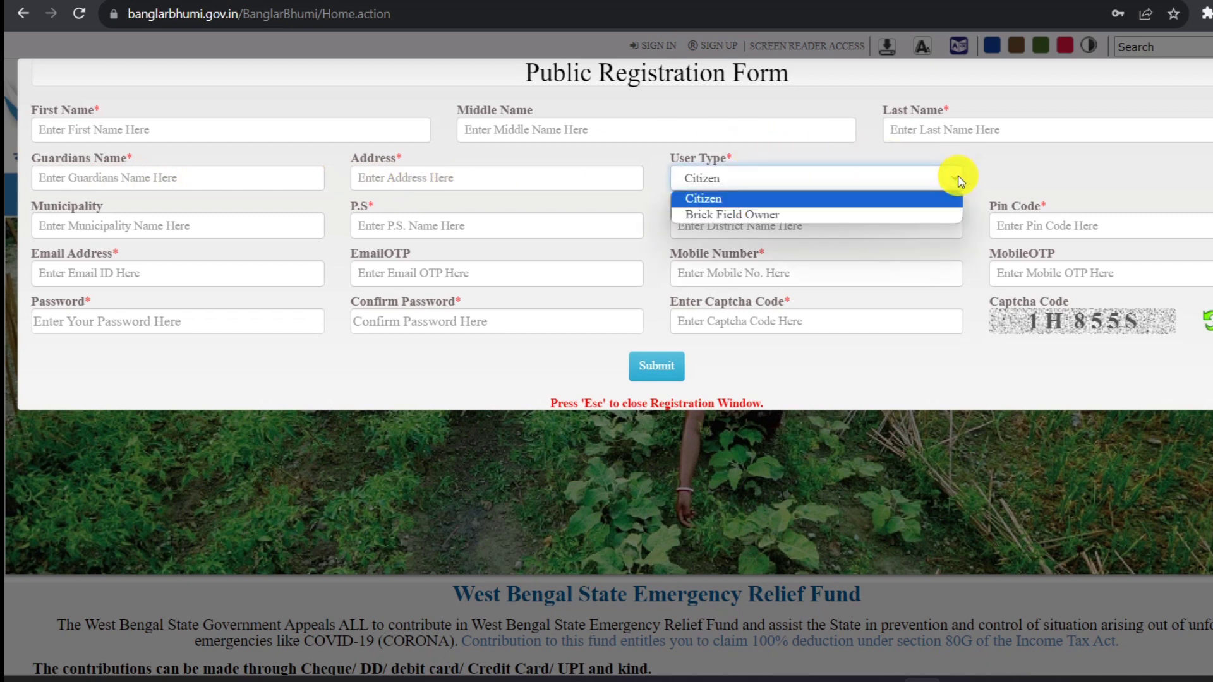
click(745, 203)
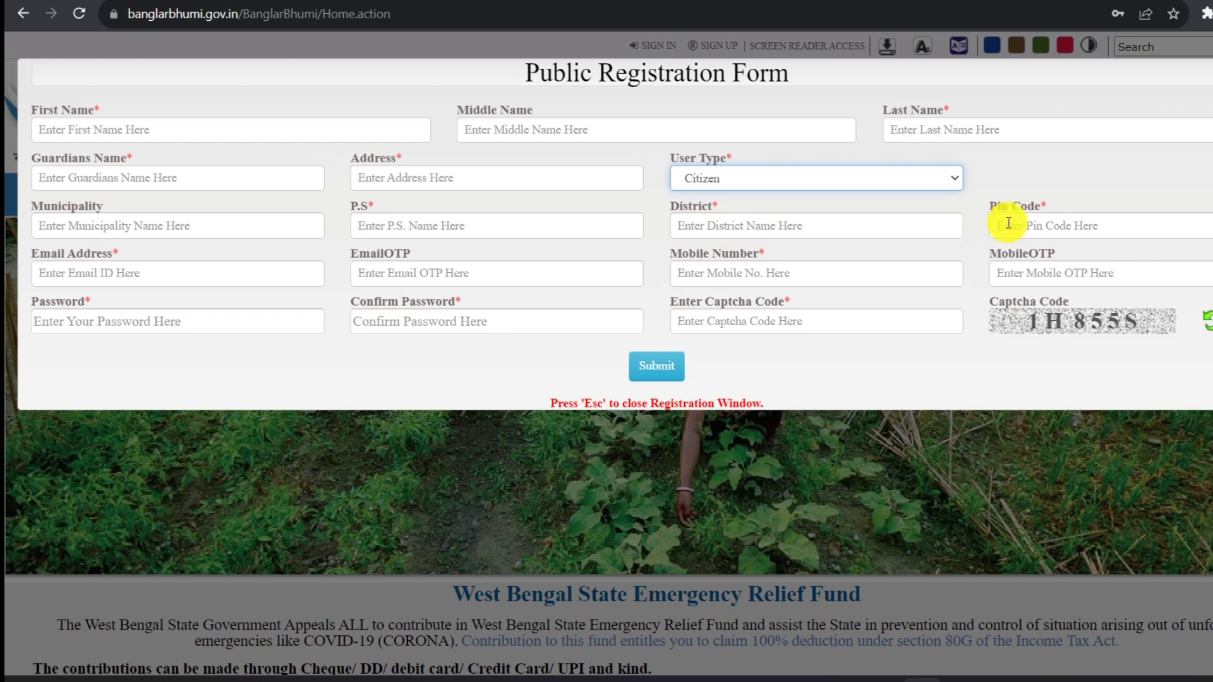
click(221, 273)
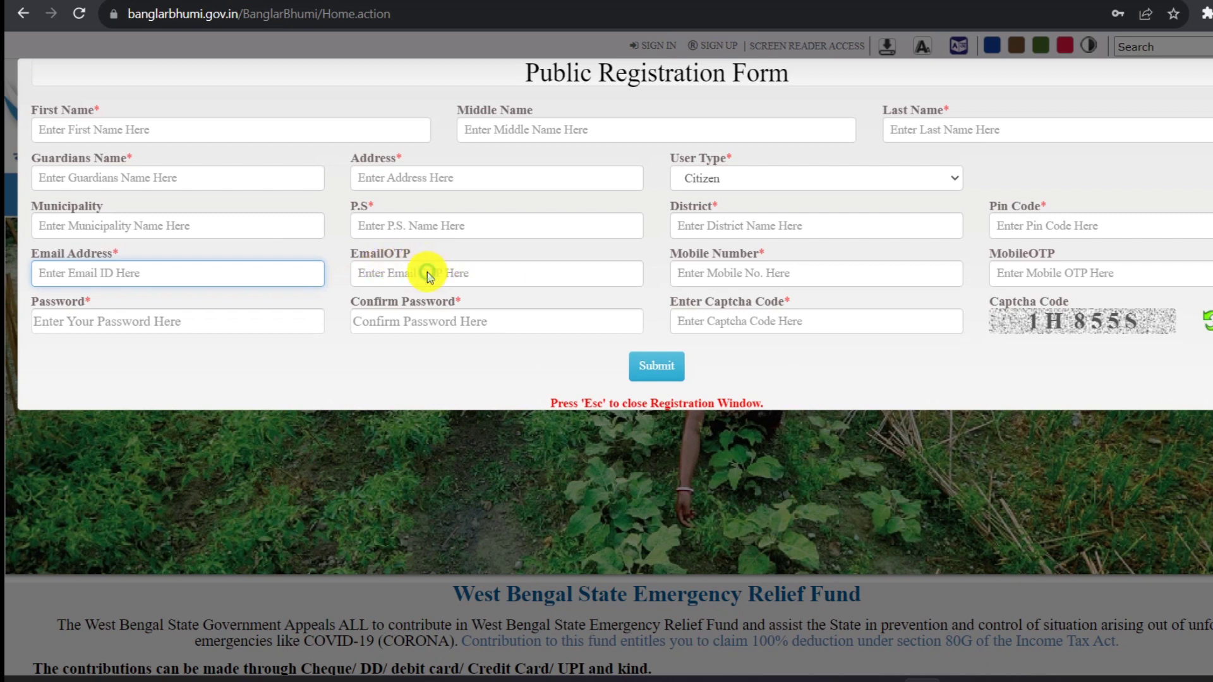
click(428, 276)
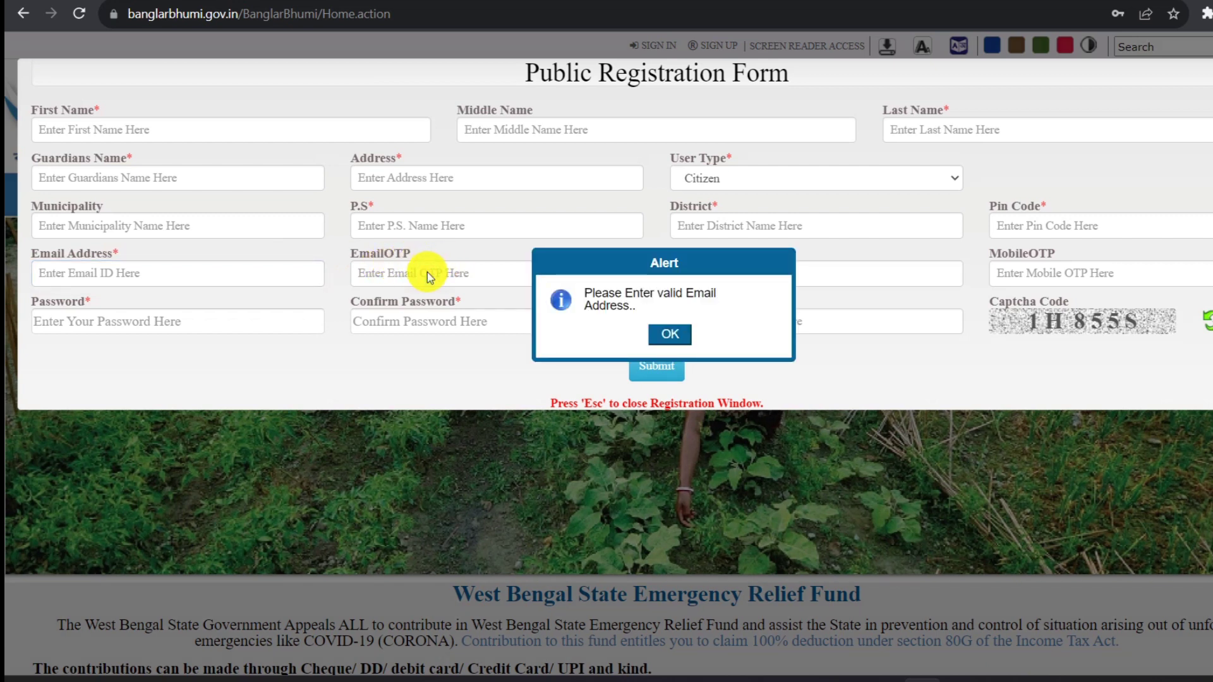
click(670, 333)
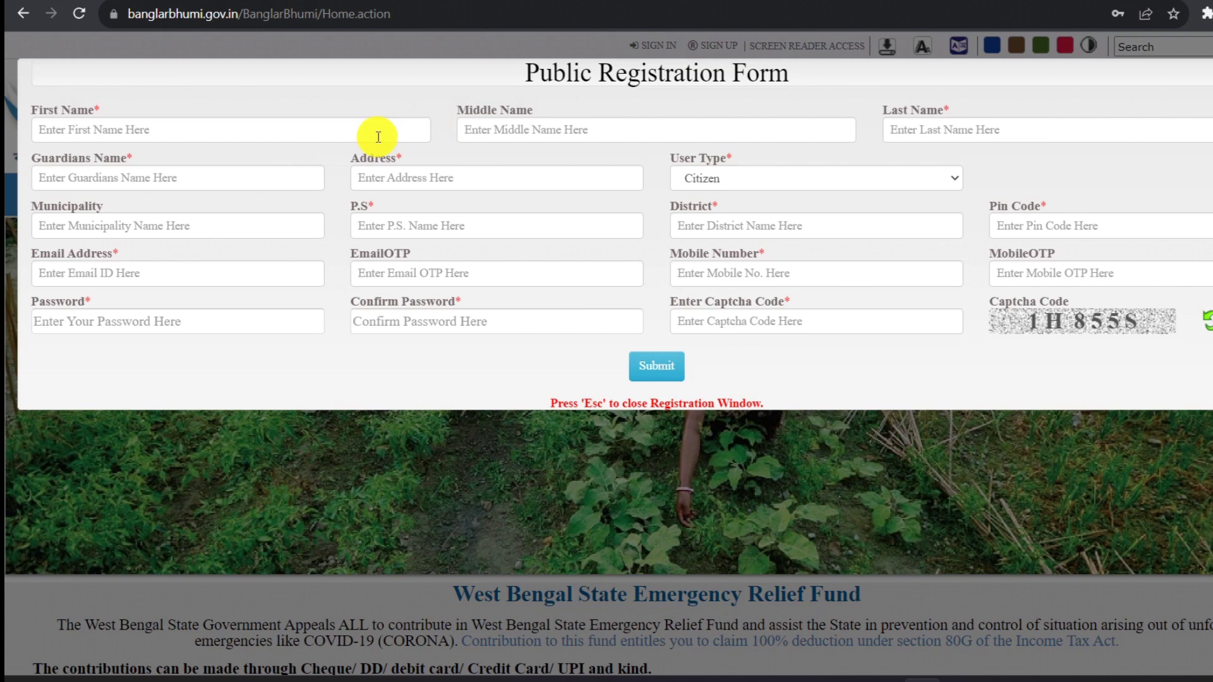
click(21, 14)
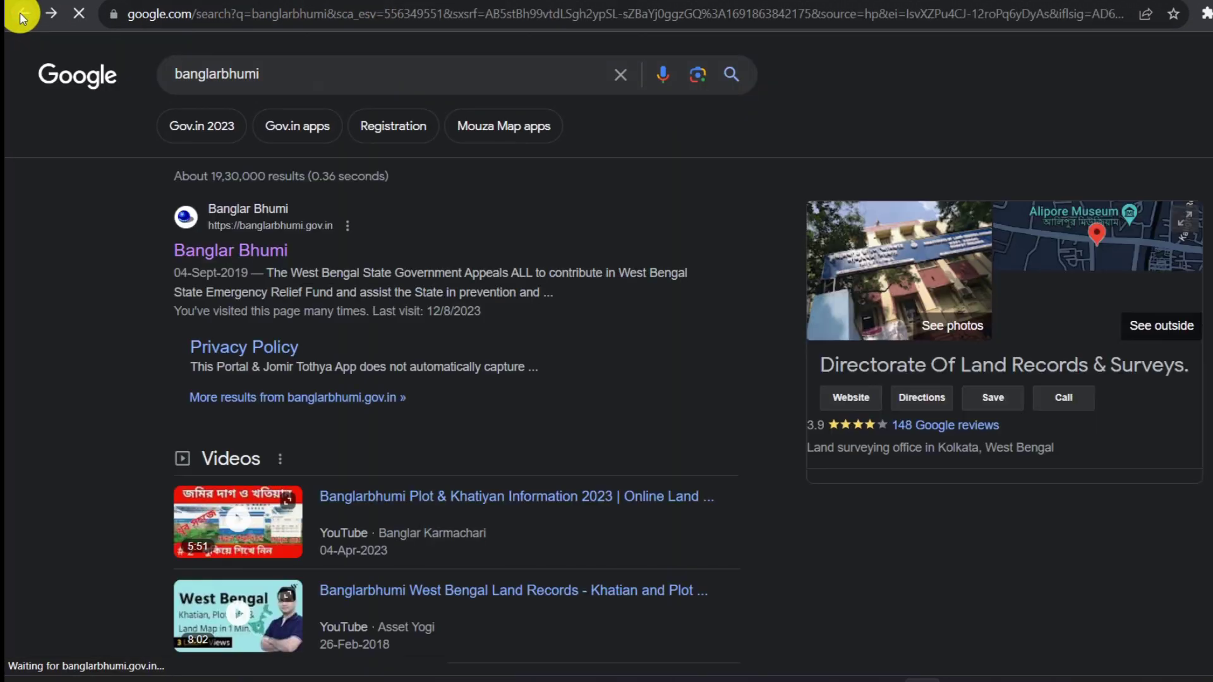
Reopen Banglar Bhumi and log in with the autofilled credentials and the displayed captcha.
click(252, 248)
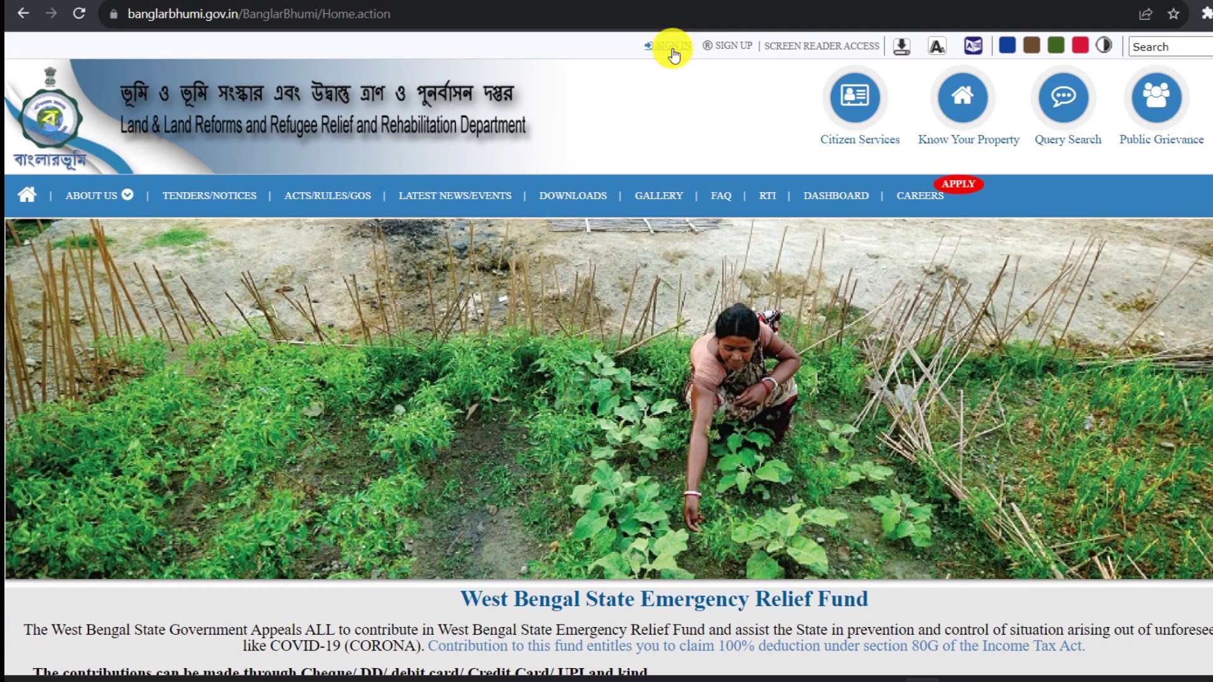
click(672, 53)
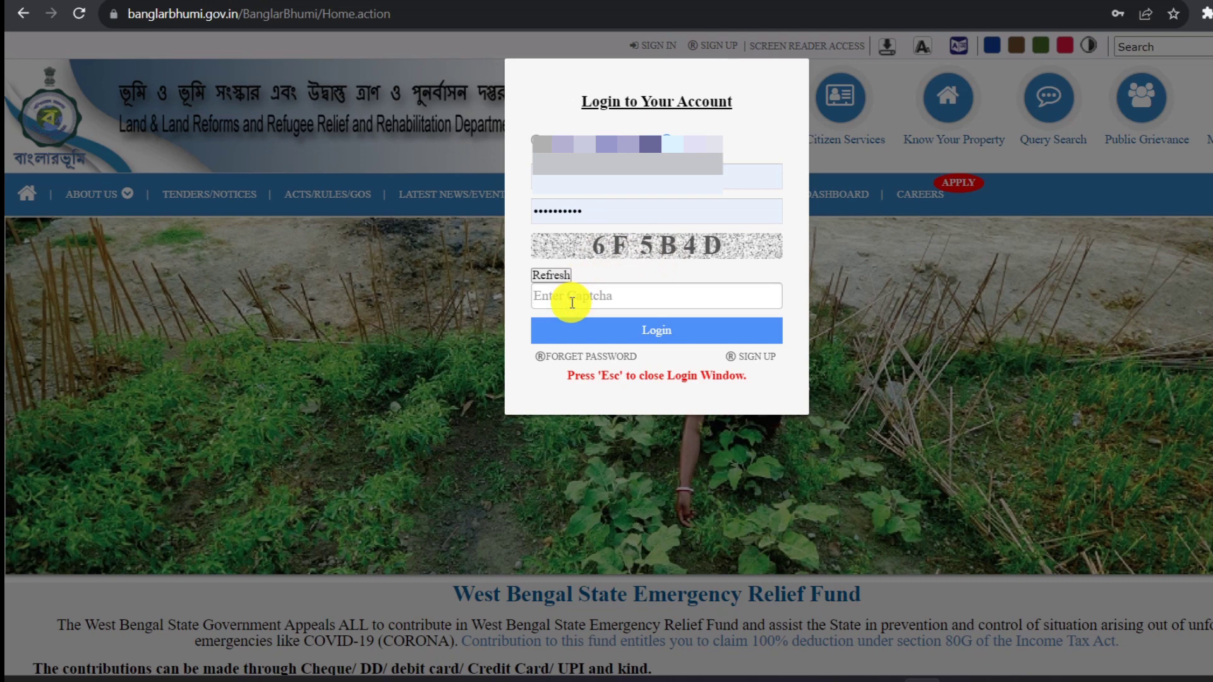
text(6)
text(F)
text(6)
text(5)
text(B4D)
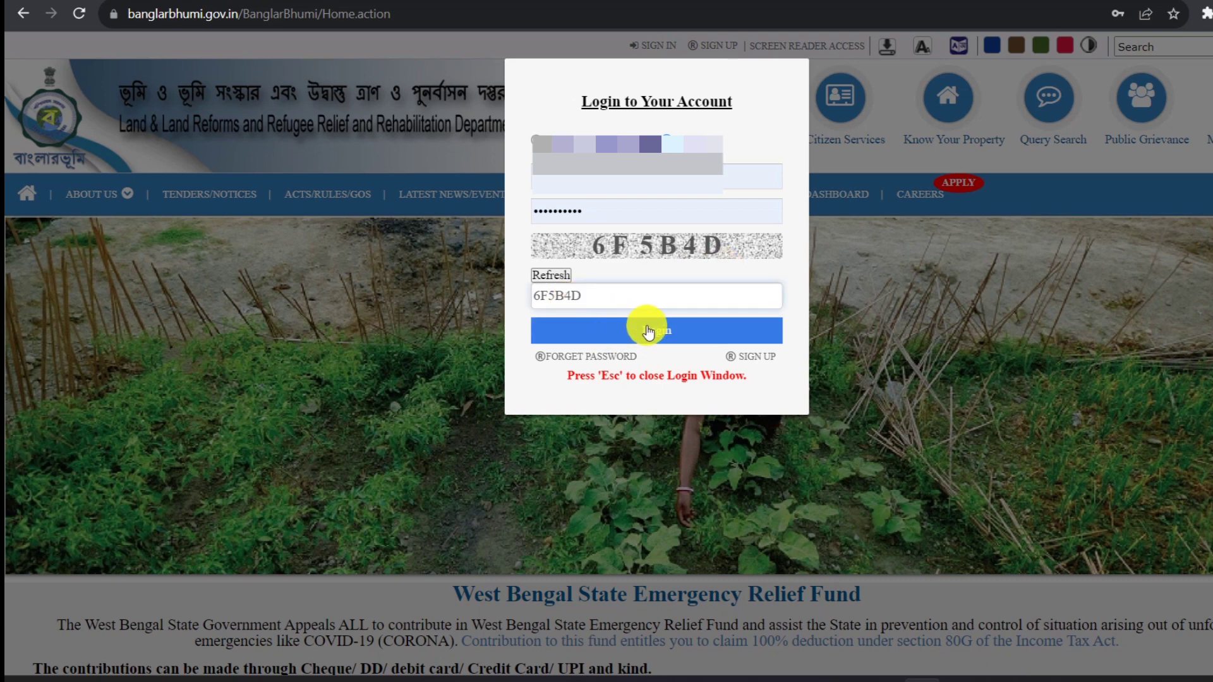
click(660, 335)
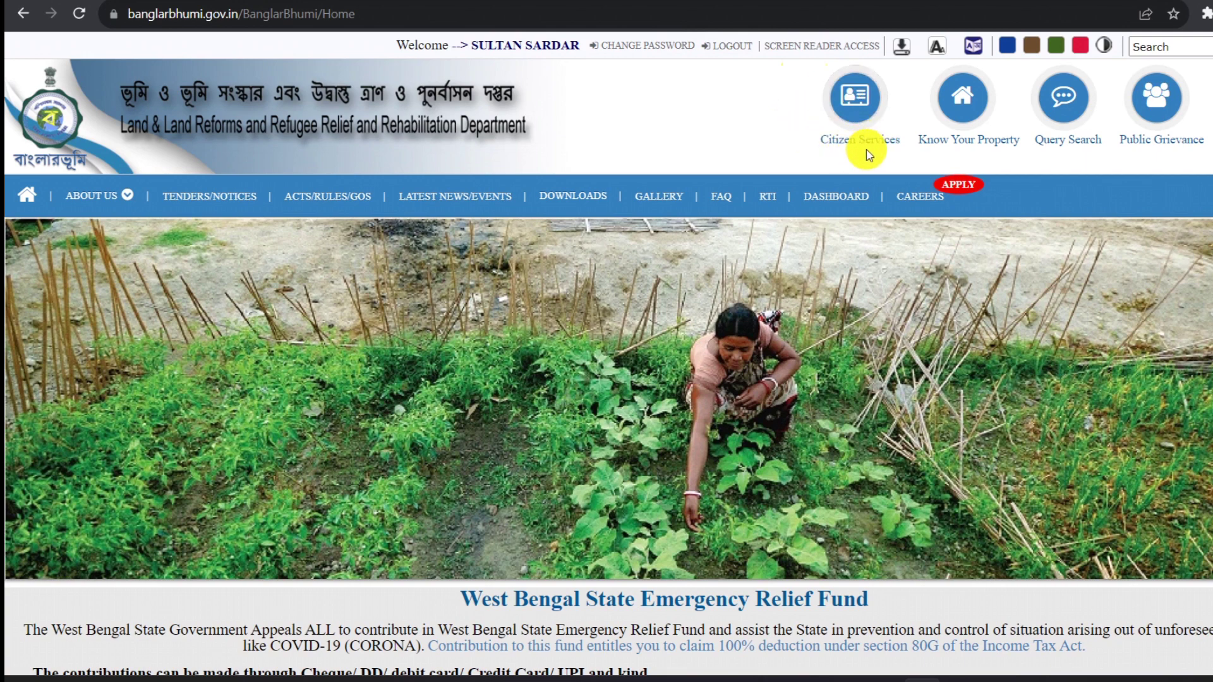
Go to Citizen Services, expand Service Delivery, and start the ROR Request.
click(854, 119)
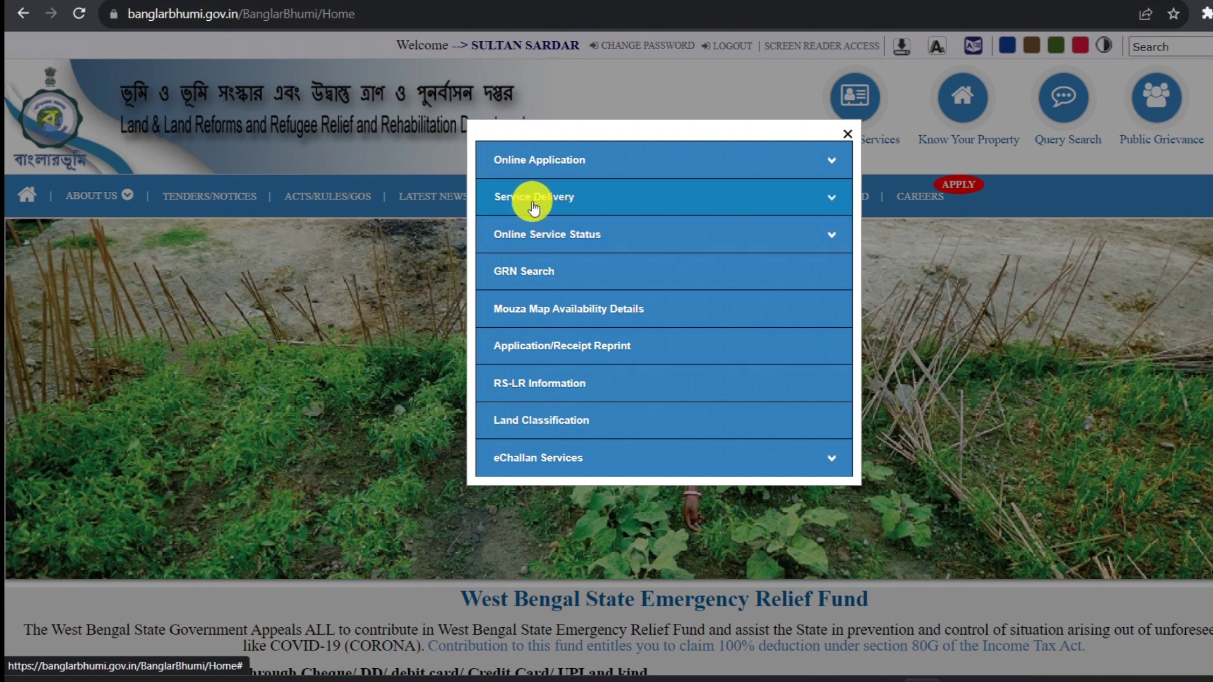
click(567, 198)
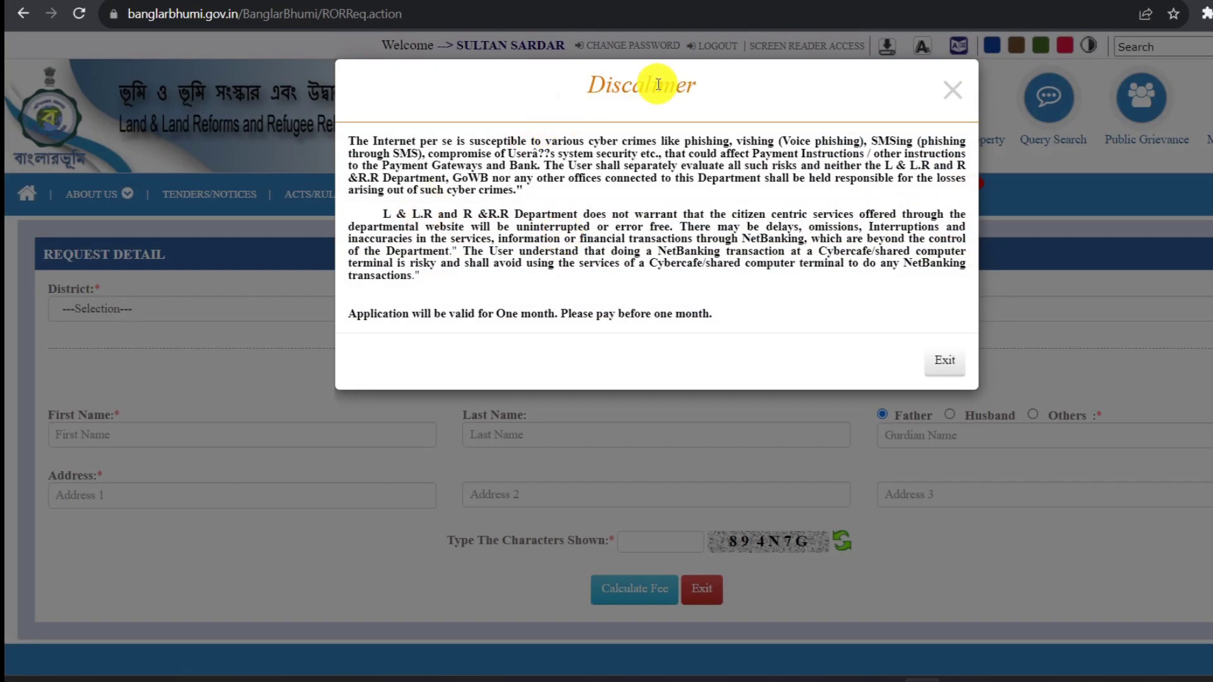
Close the disclaimer and choose District [16] DAKSHIN 24 PARGANA, Block [01] BARUIPUR, Mouza [007] srirampur.
click(953, 94)
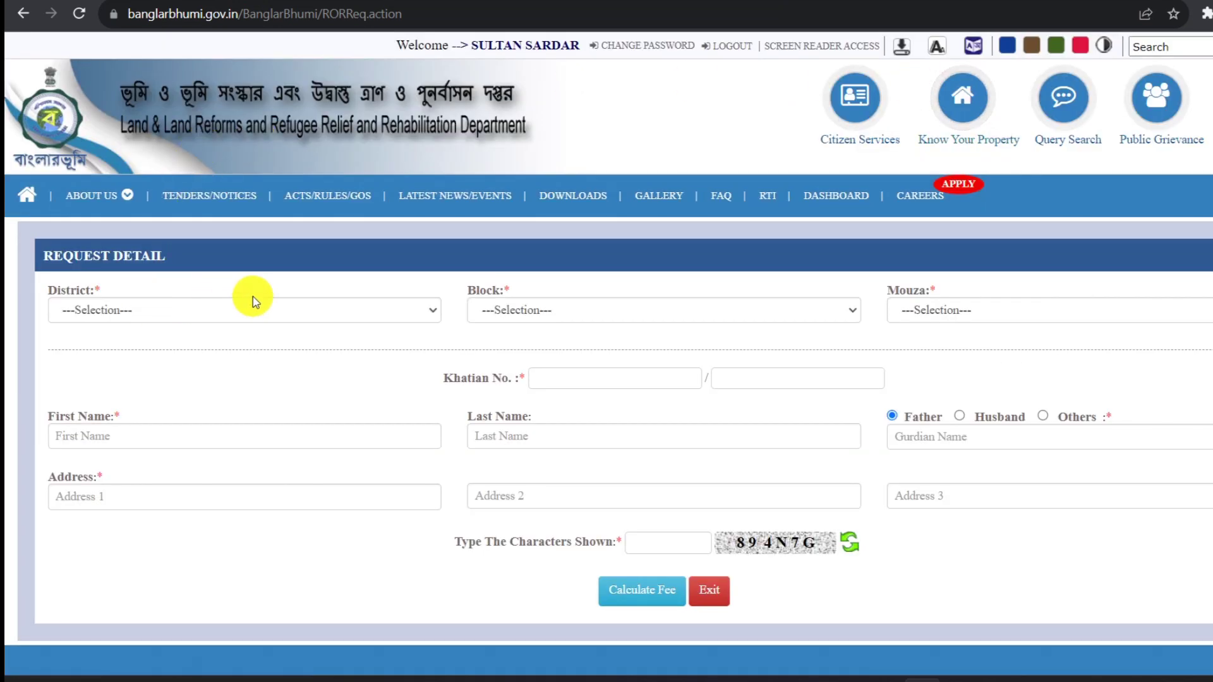
click(425, 313)
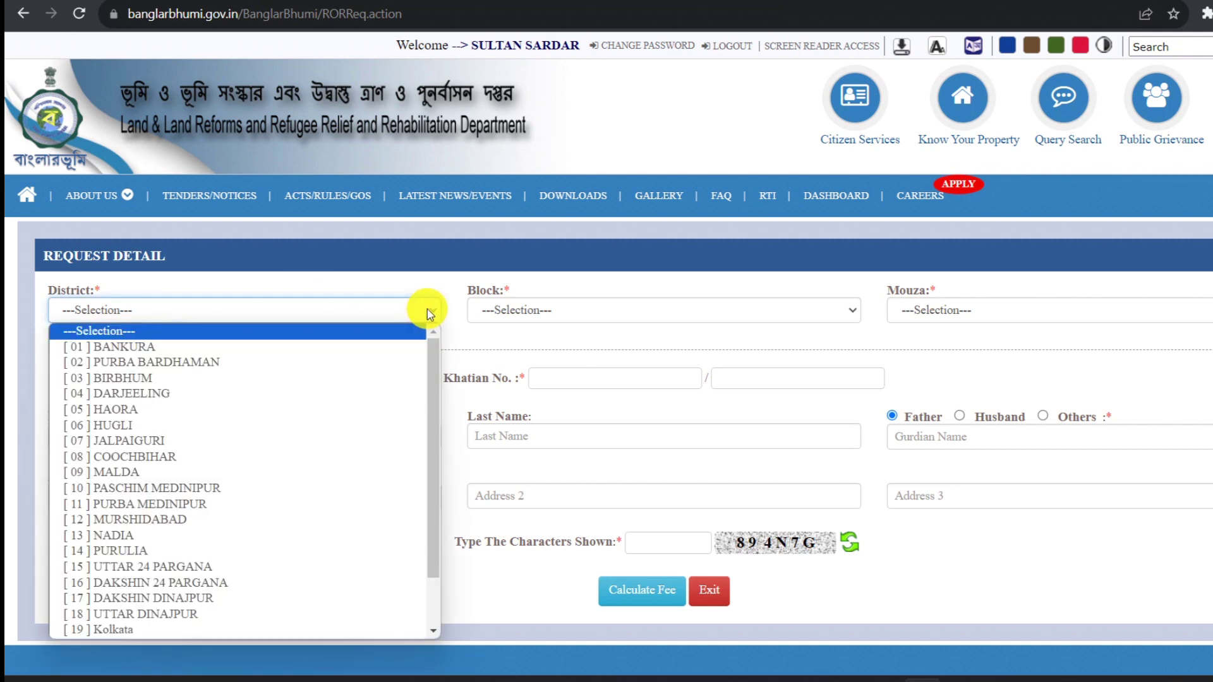
click(155, 582)
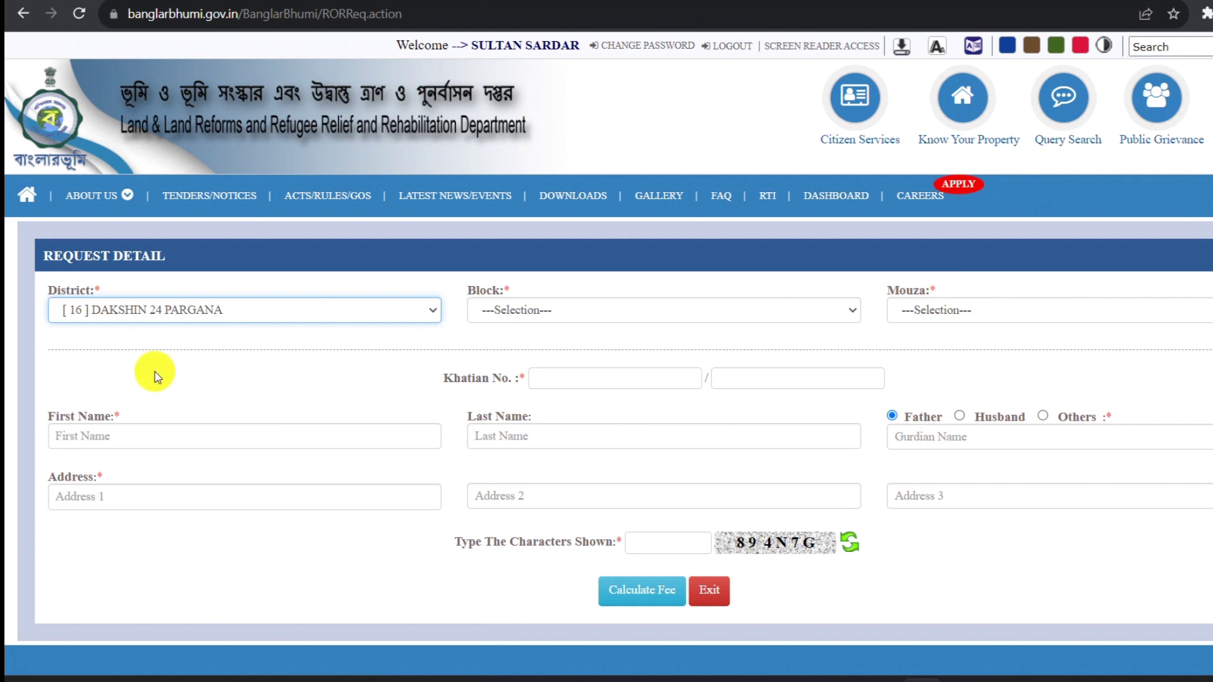
click(765, 316)
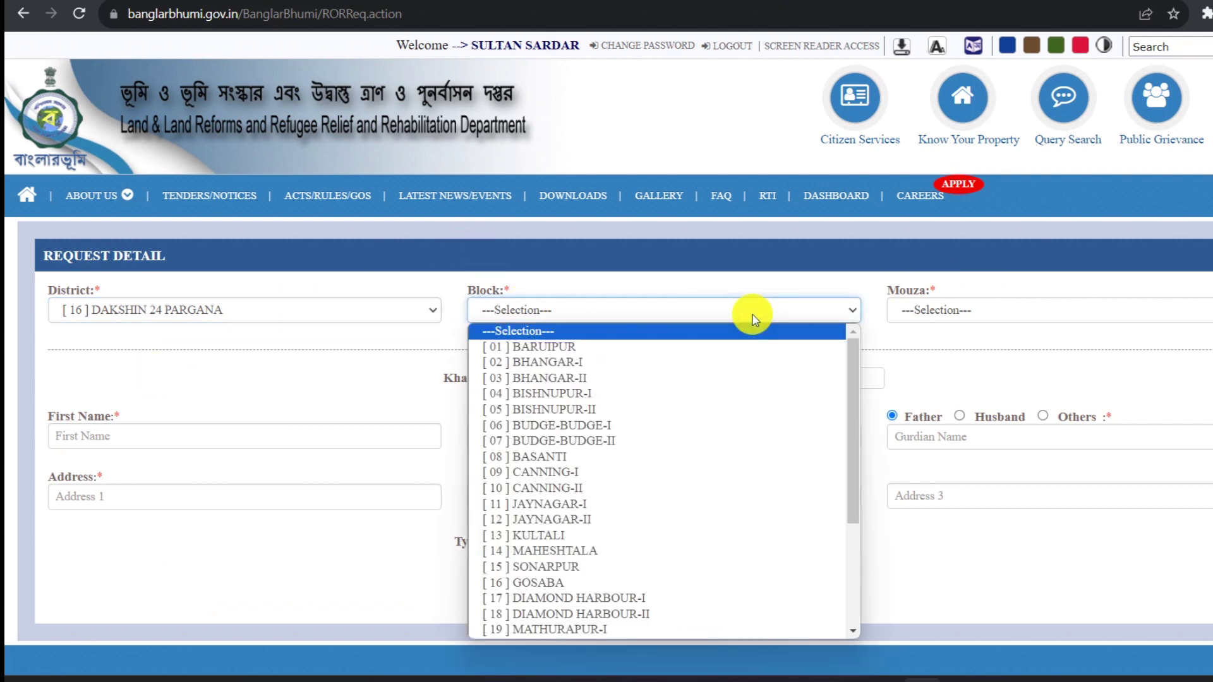
click(592, 351)
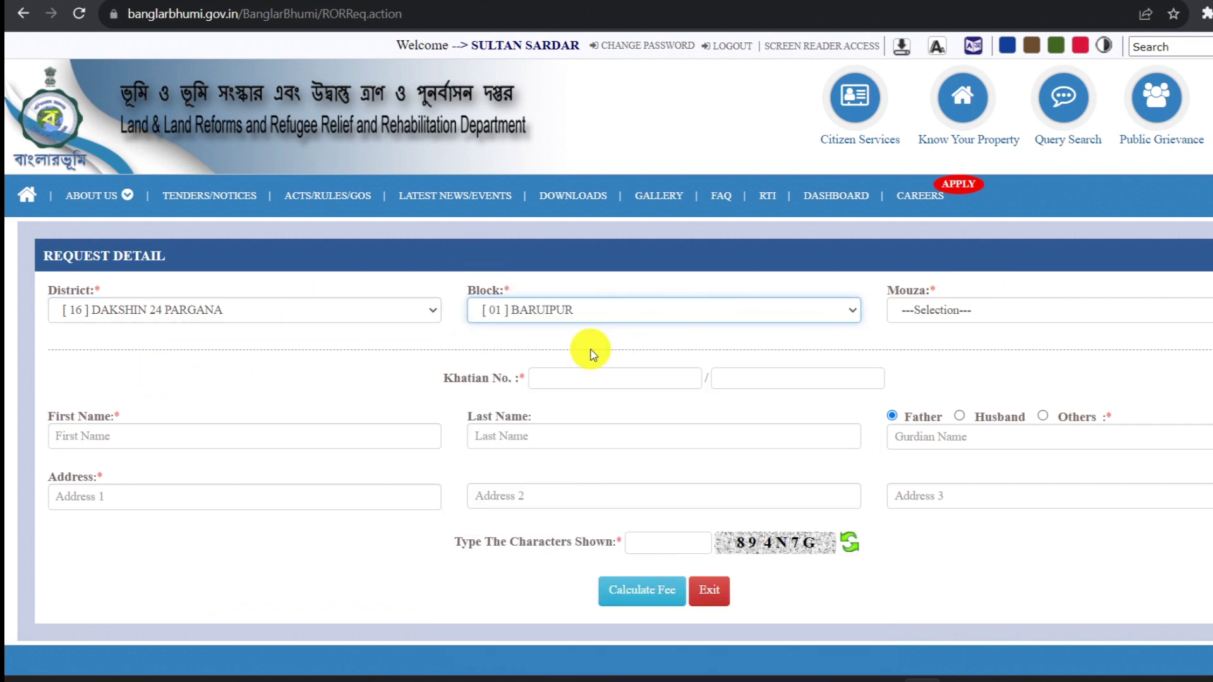
click(968, 308)
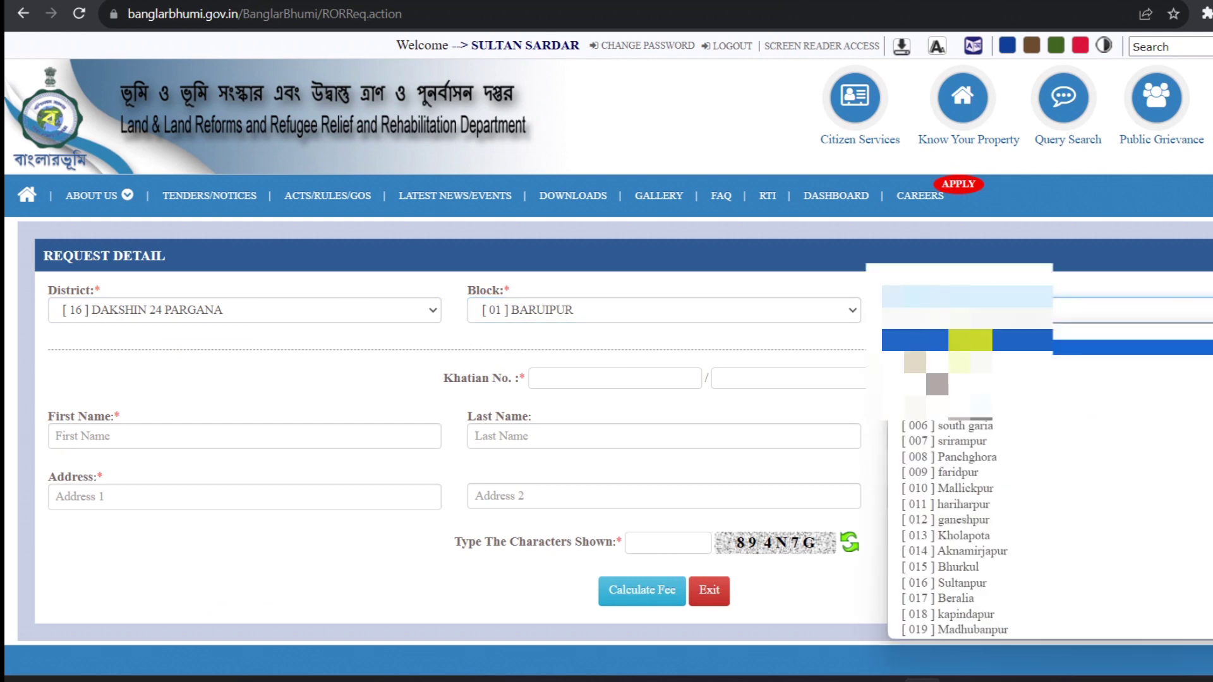
click(963, 442)
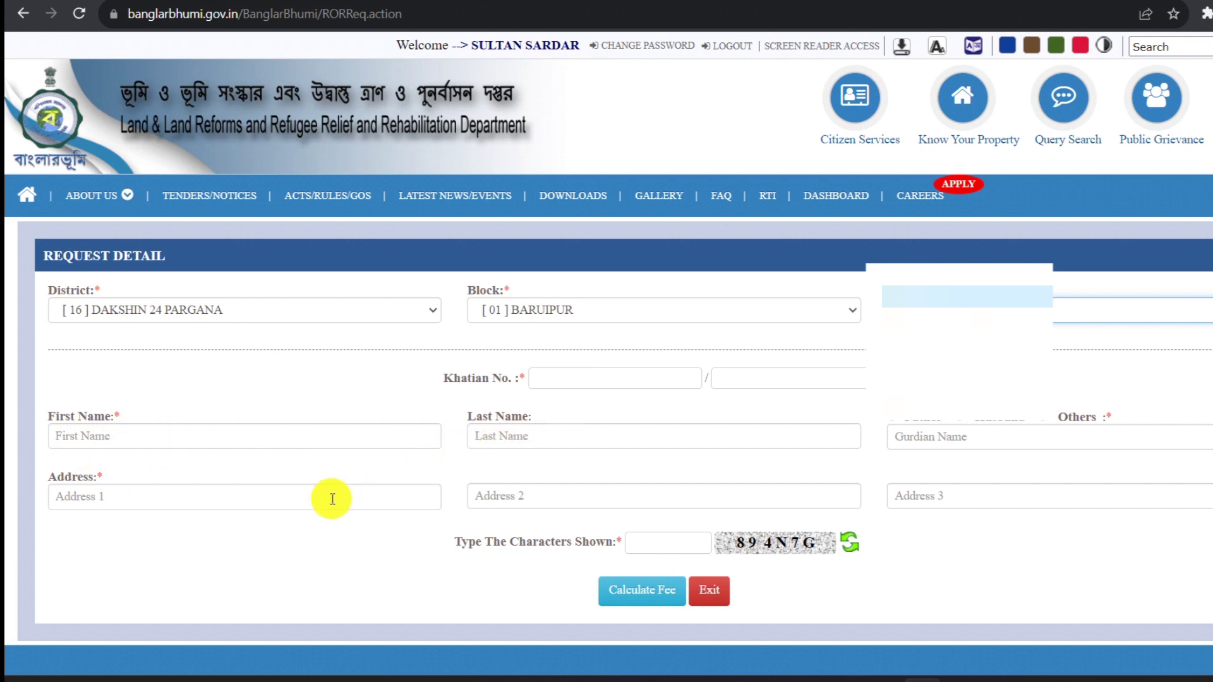
Fill Address lines 1–3 from saved autofill suggestions, with BARUIPUR as the third line.
click(298, 501)
text(S)
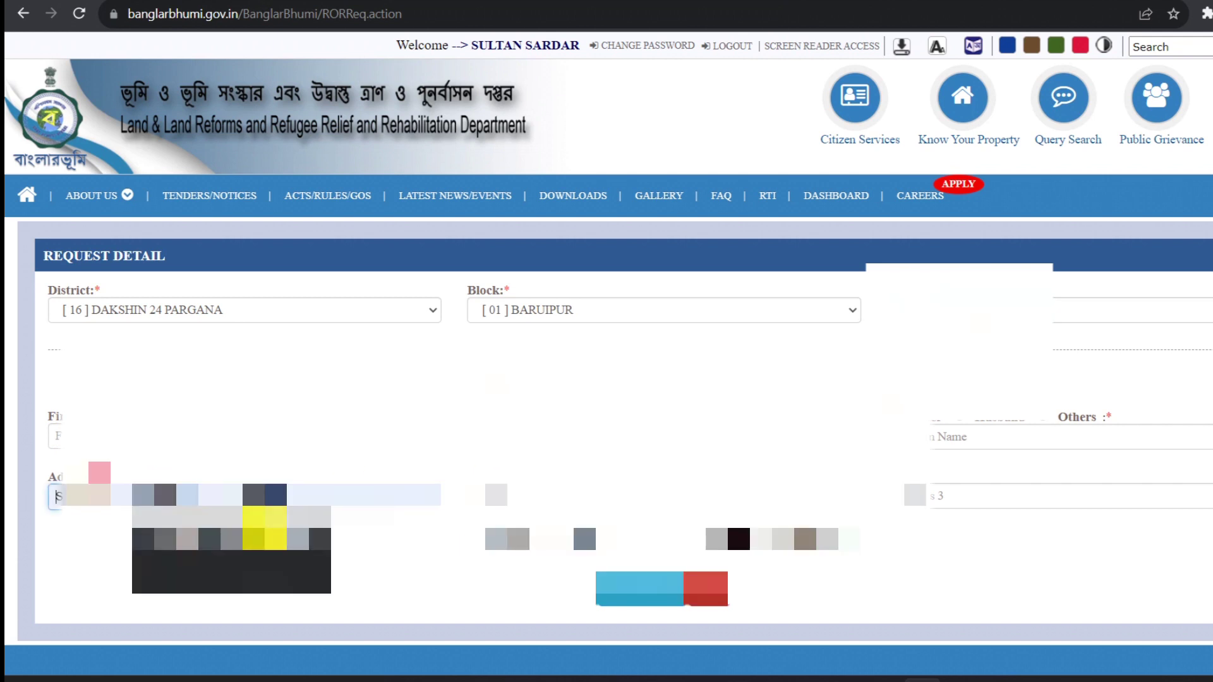
click(264, 527)
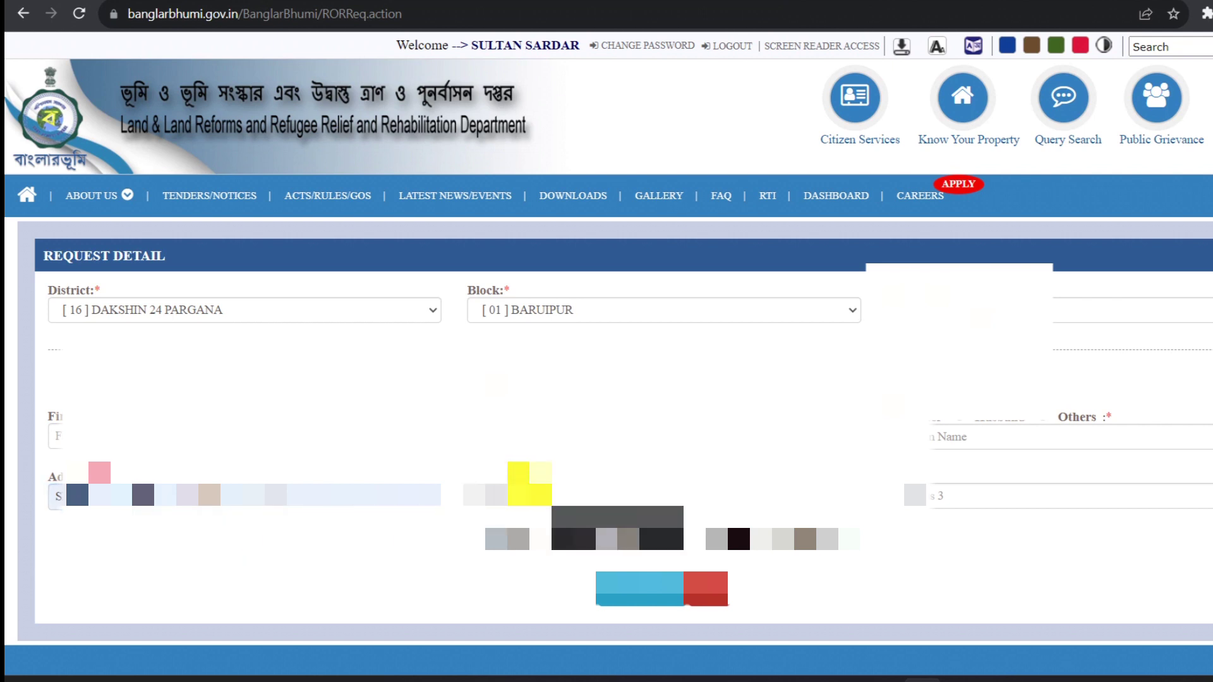
click(583, 529)
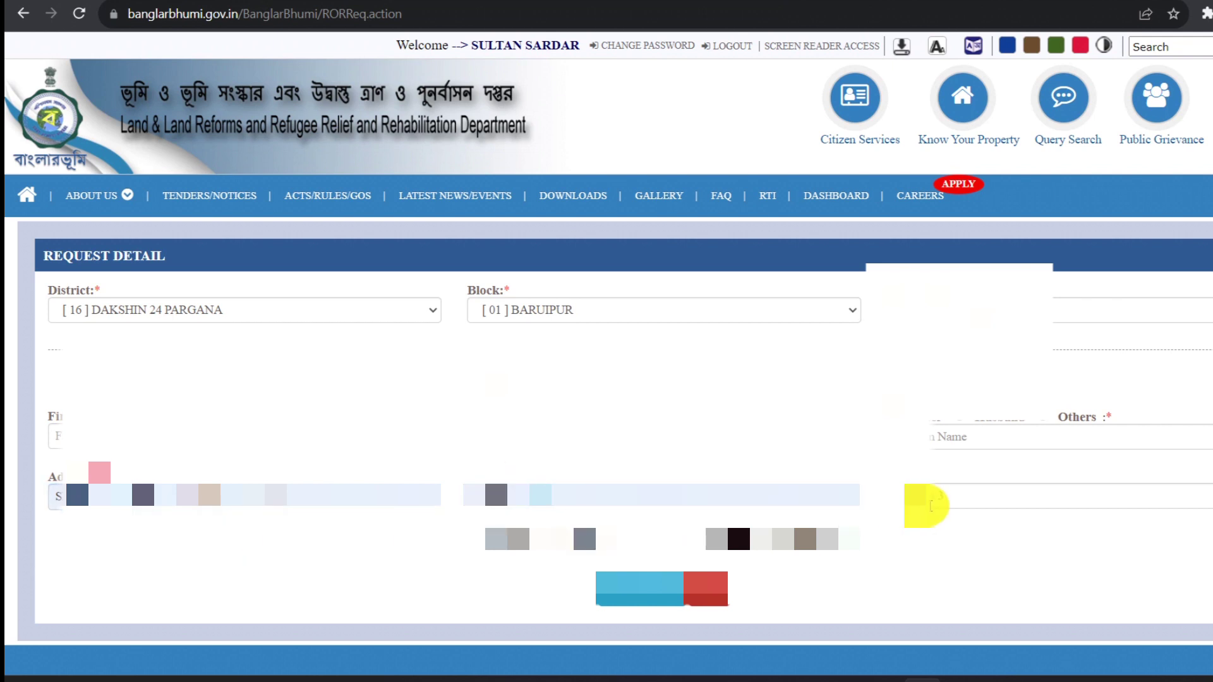
click(933, 498)
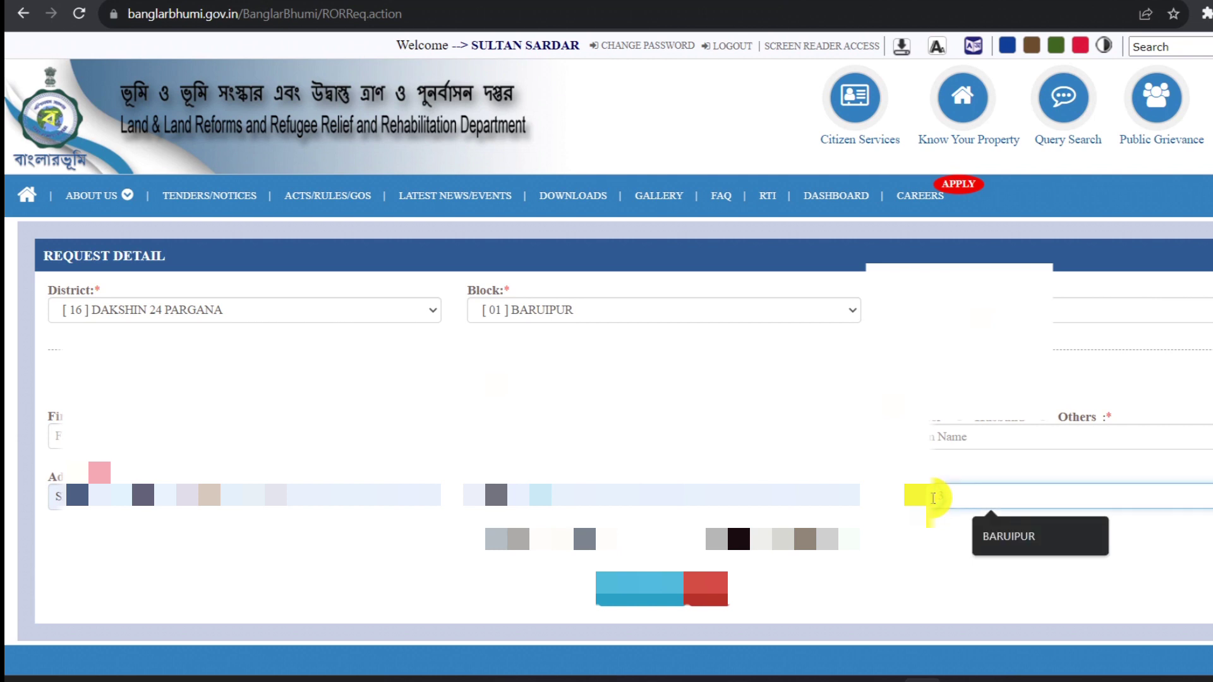
click(997, 538)
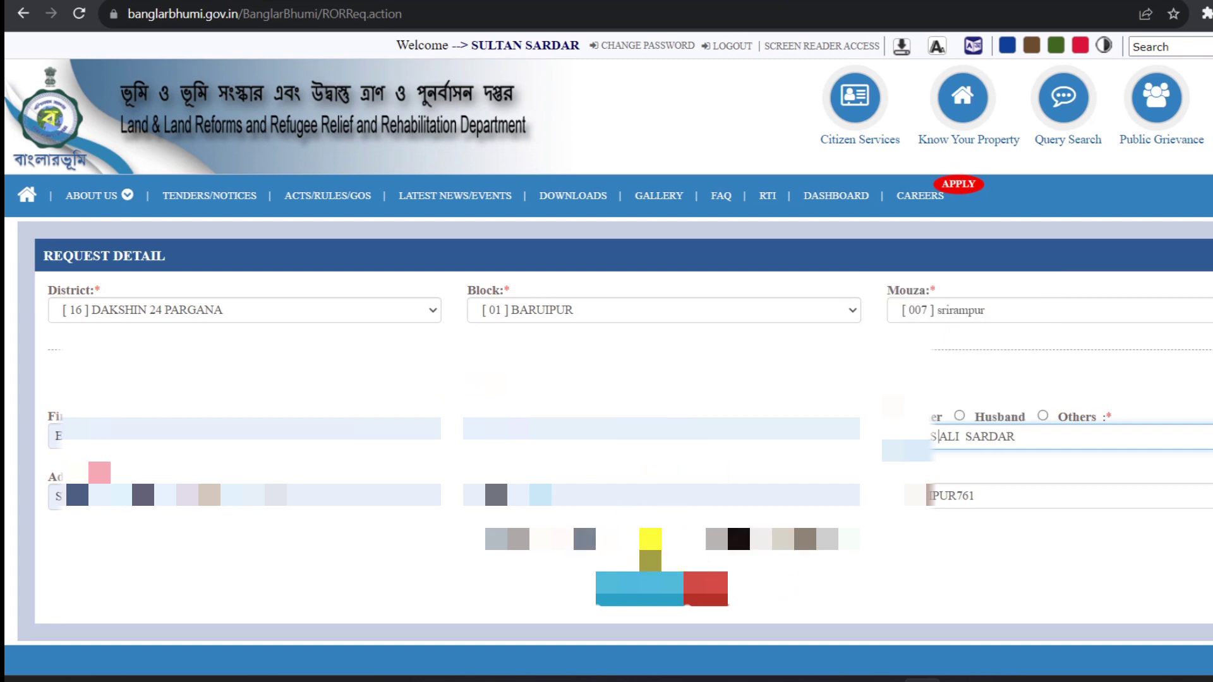
click(662, 542)
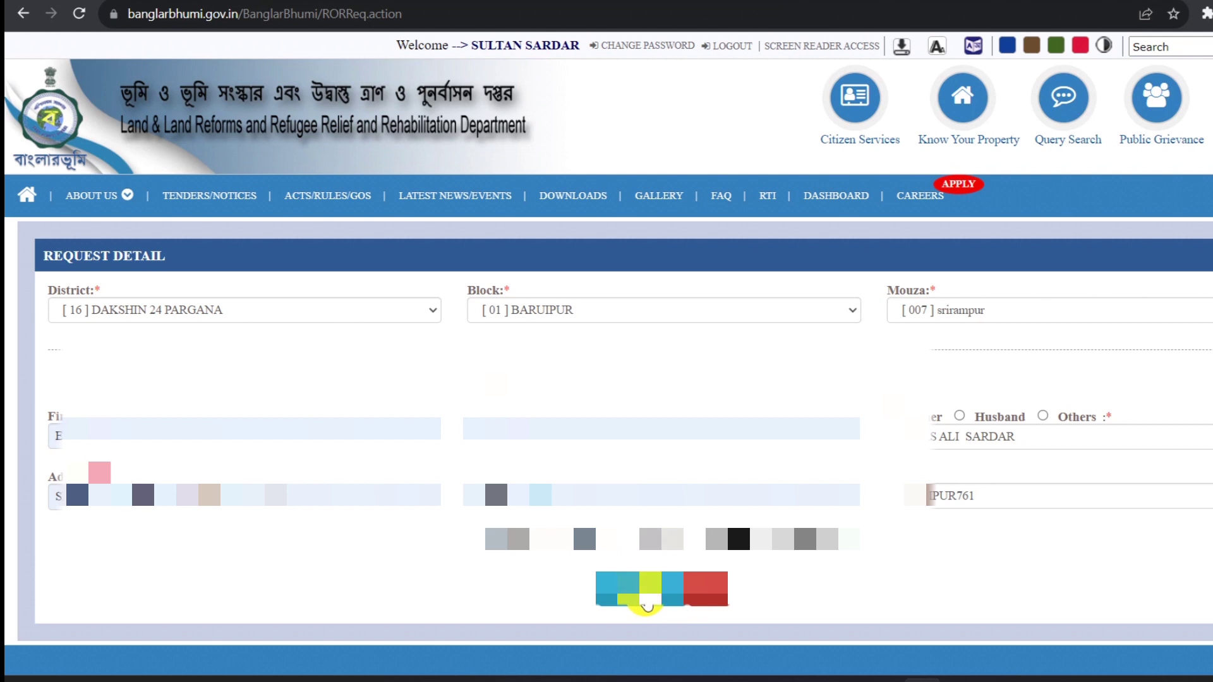
Calculate the 20 rupee one-page fee, select SBI Epay, and continue.
click(647, 602)
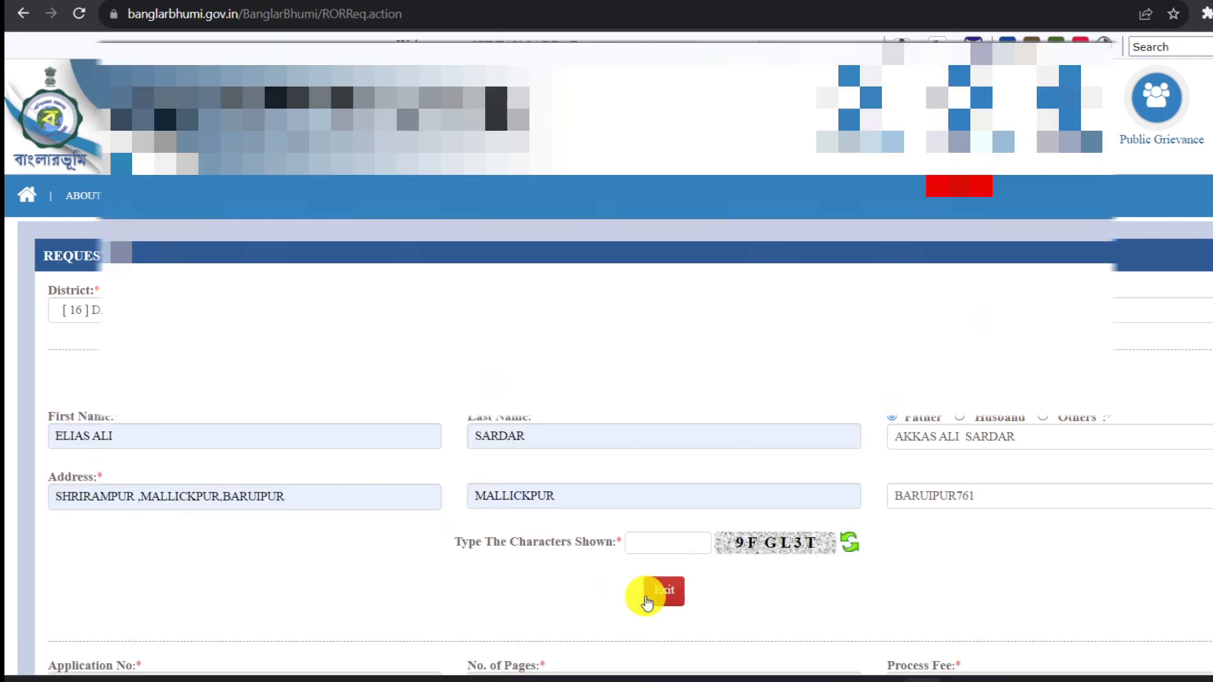
scroll(647, 602, down, 3)
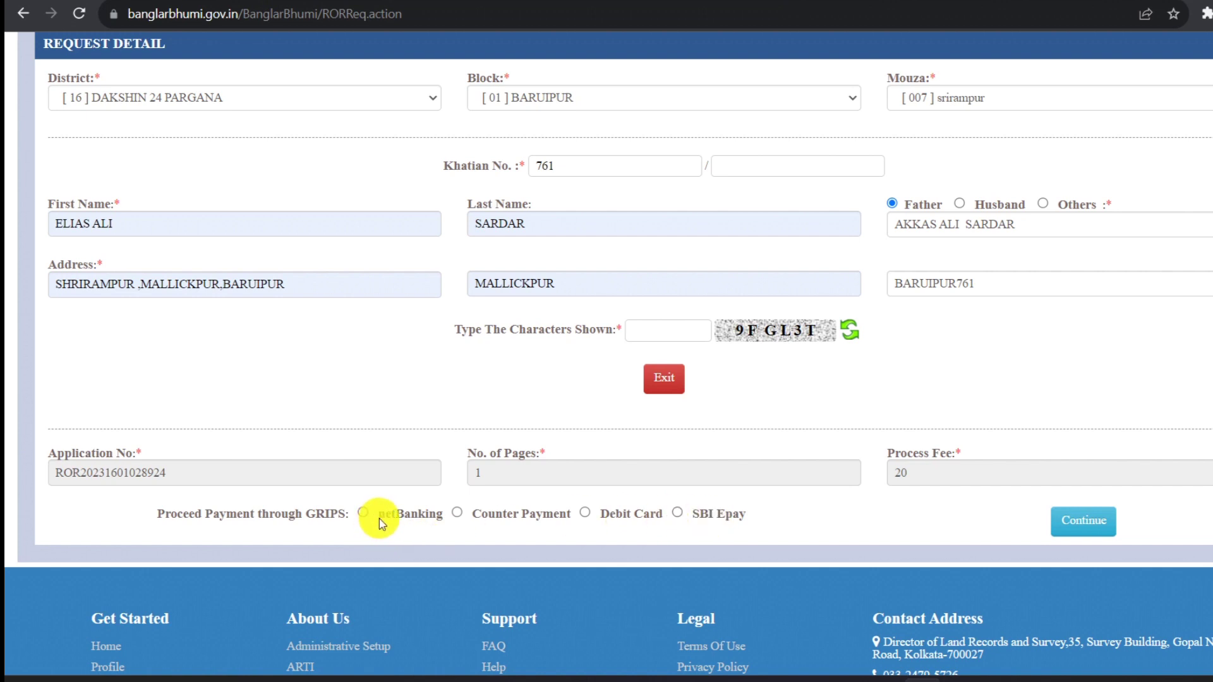
click(677, 514)
click(1083, 522)
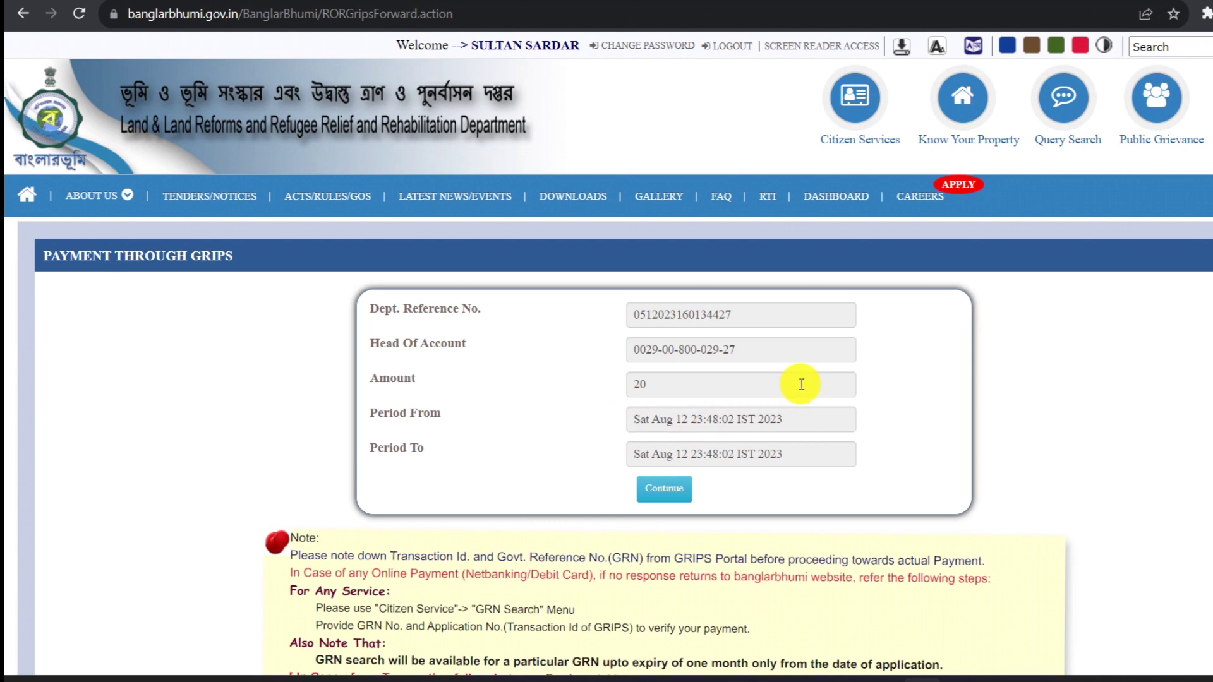
Check the reference, head of account and ₹20 amount, then forward to GRIPS.
click(677, 500)
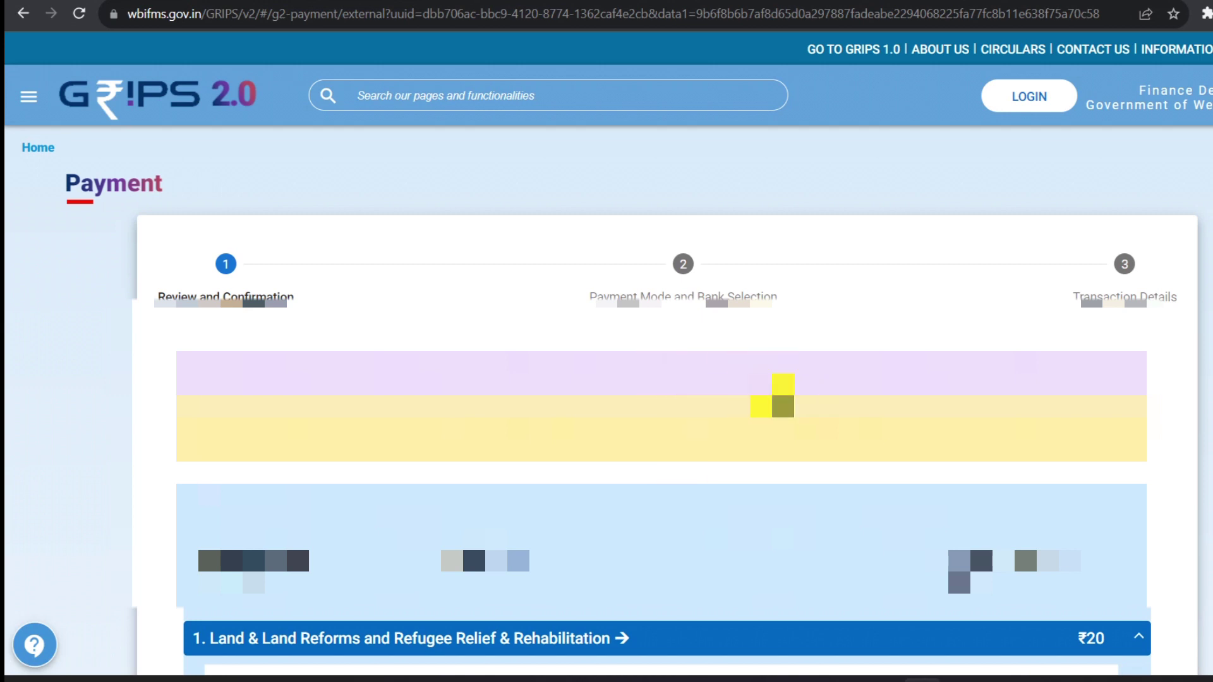
Tick 'Verified and checked' for the ₹20 ROR fee and press NEXT.
scroll(672, 373, down, 15)
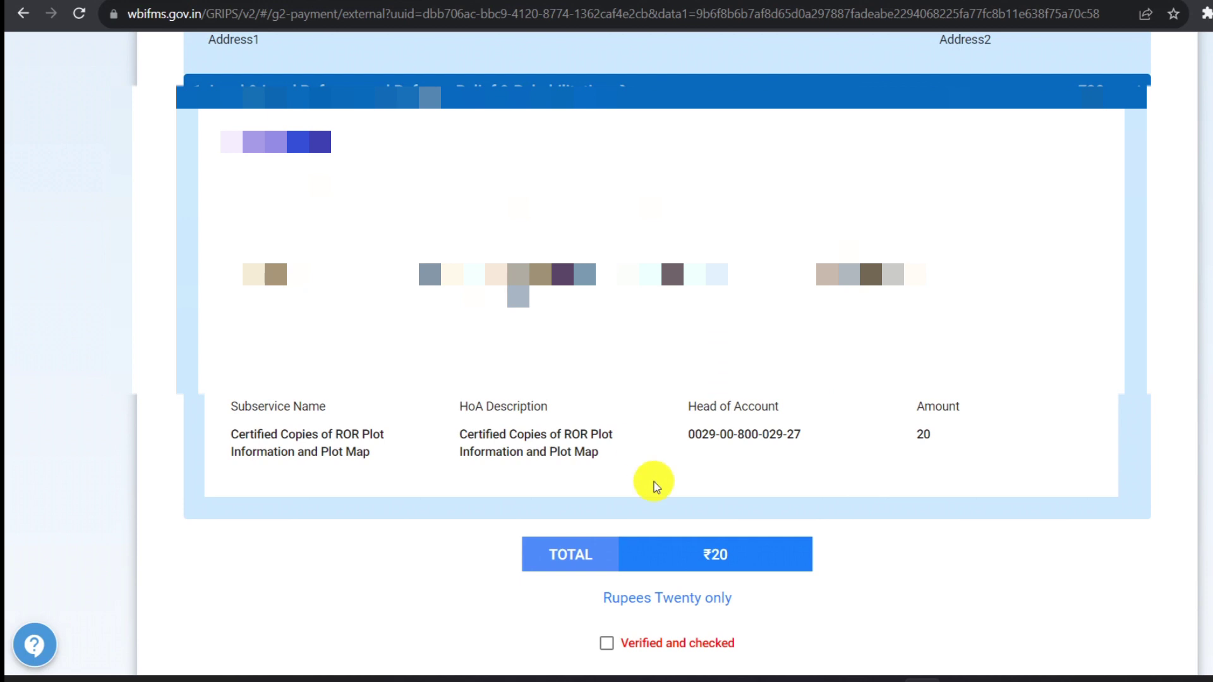
scroll(653, 479, down, 5)
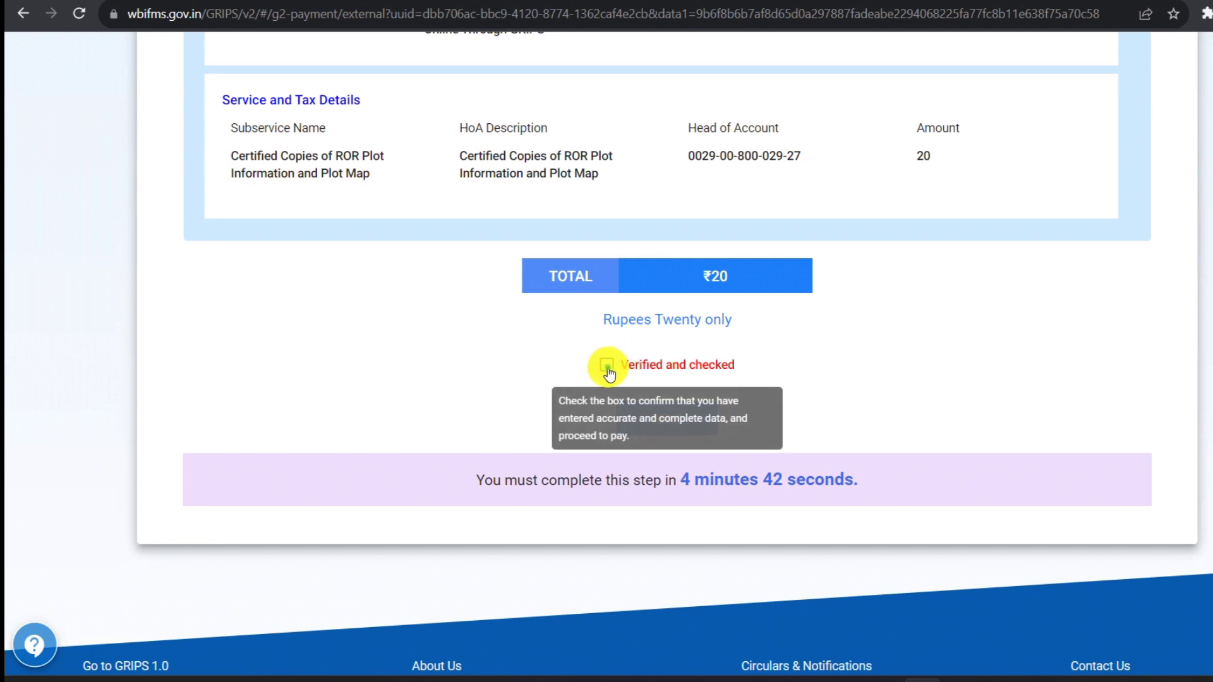
click(608, 366)
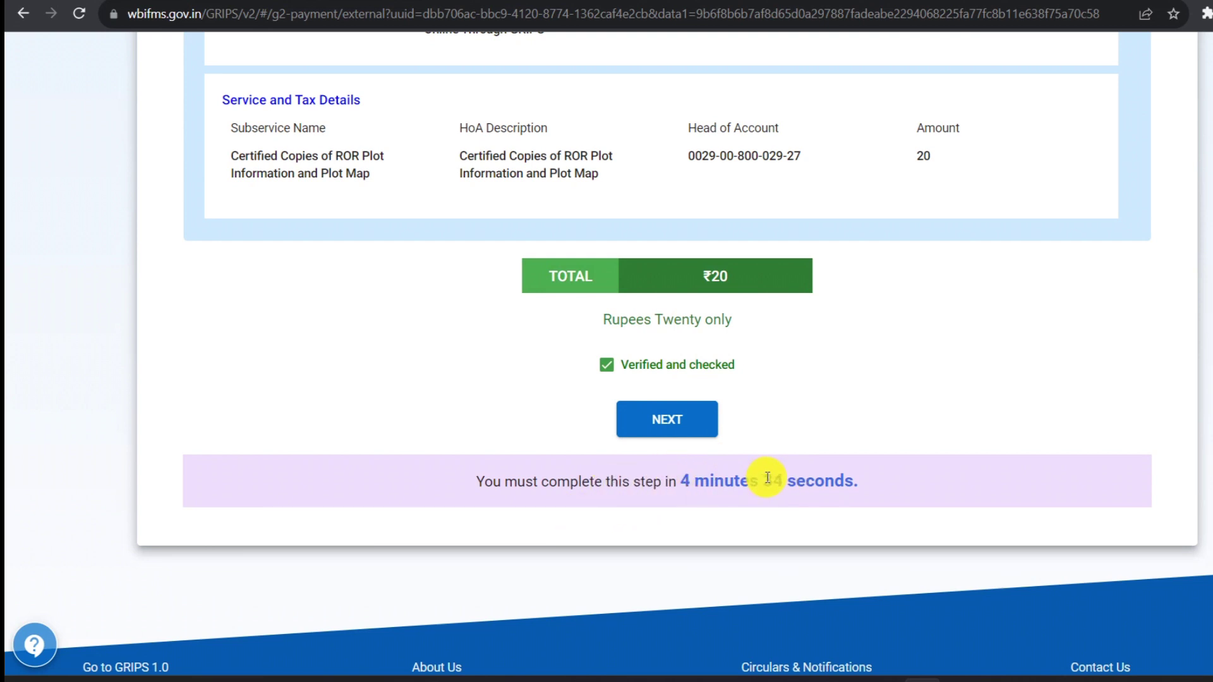
click(672, 419)
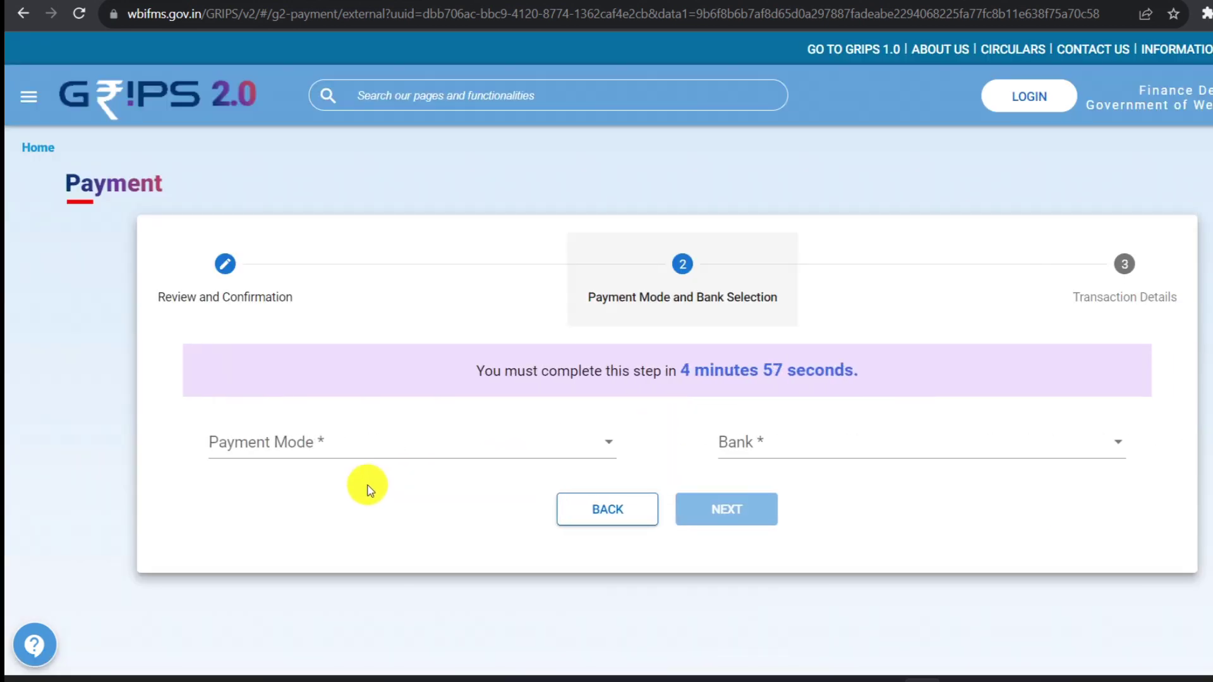
Set the payment mode to SBI Epay via Payment Gateway/Bank and submit.
click(573, 456)
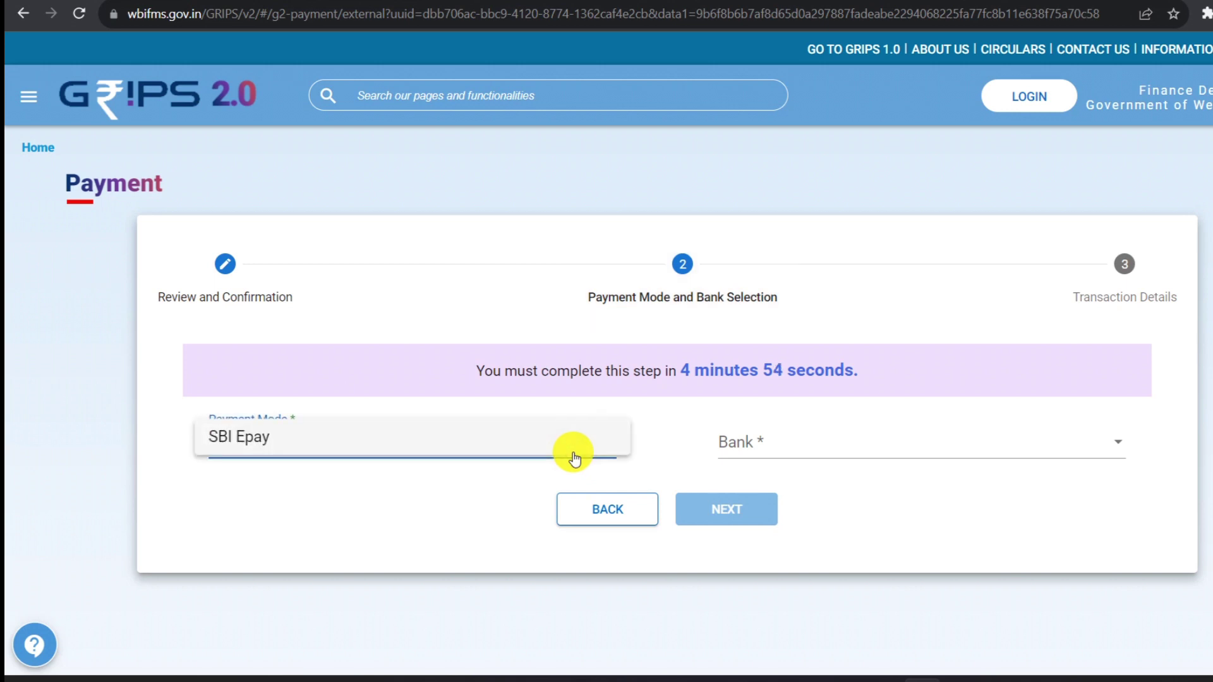
click(247, 444)
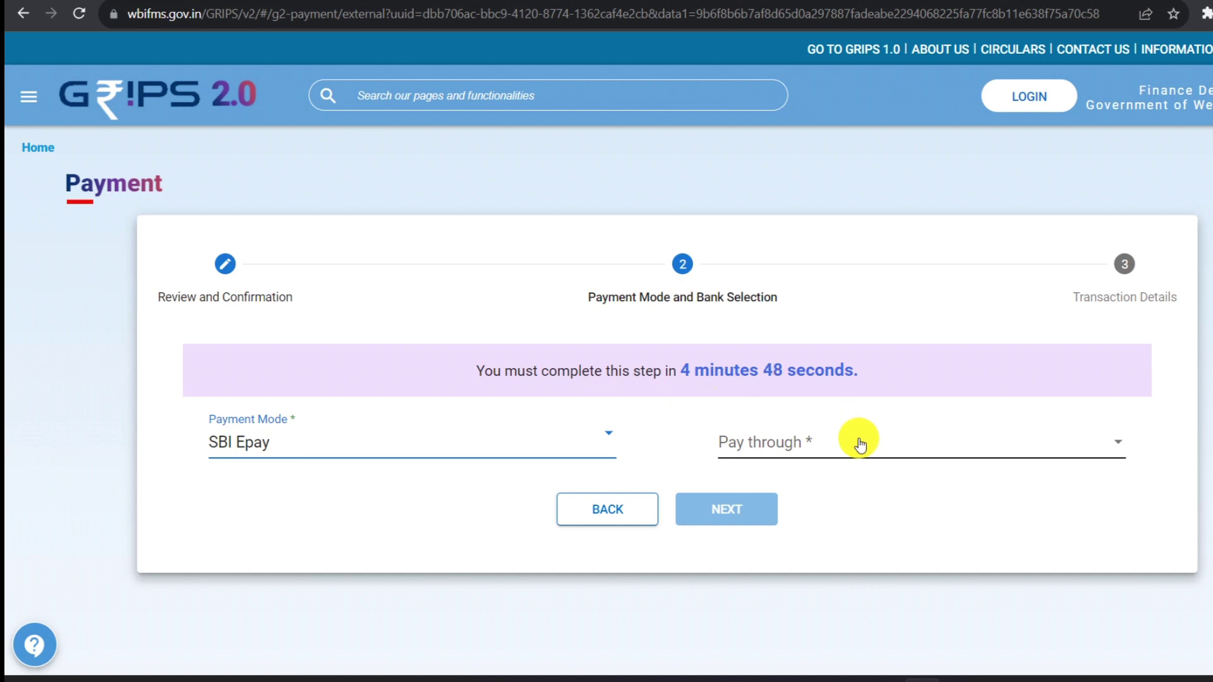
click(858, 442)
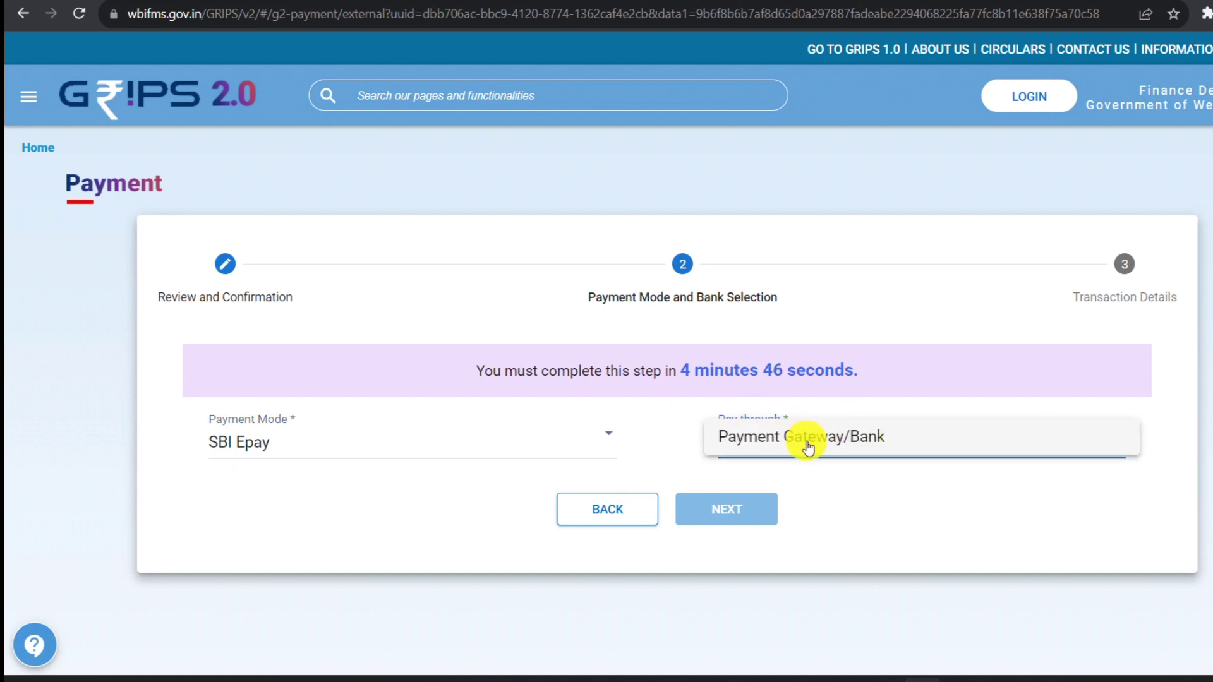
click(834, 446)
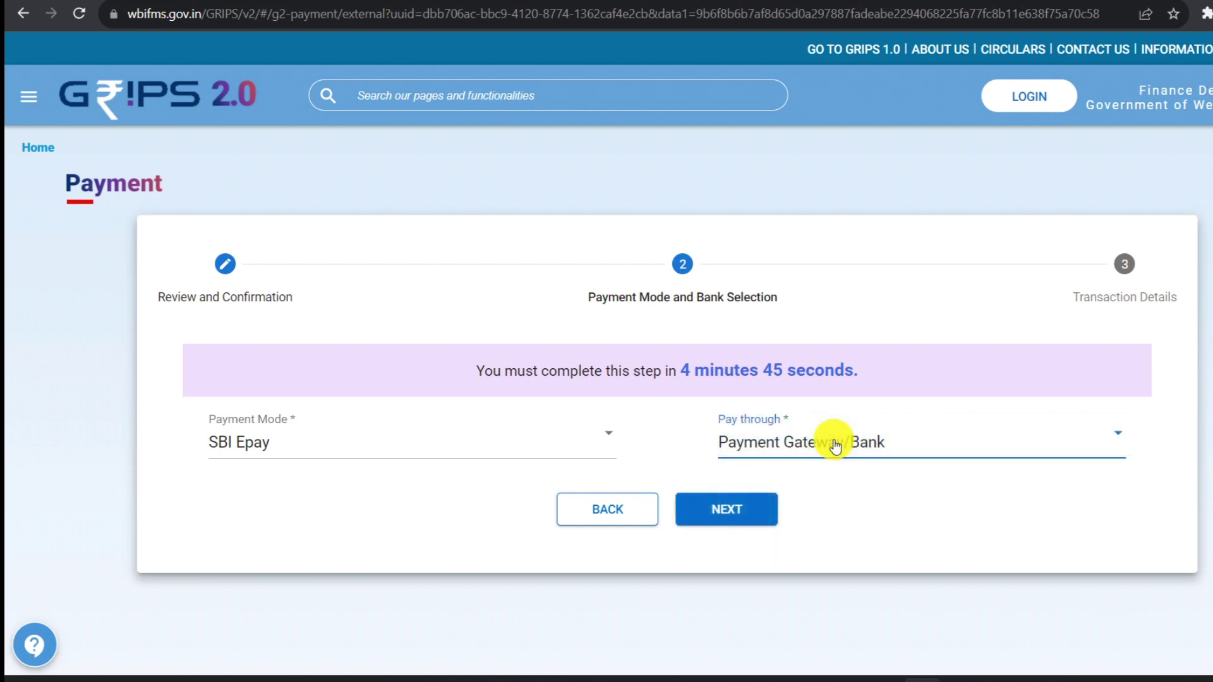
click(750, 504)
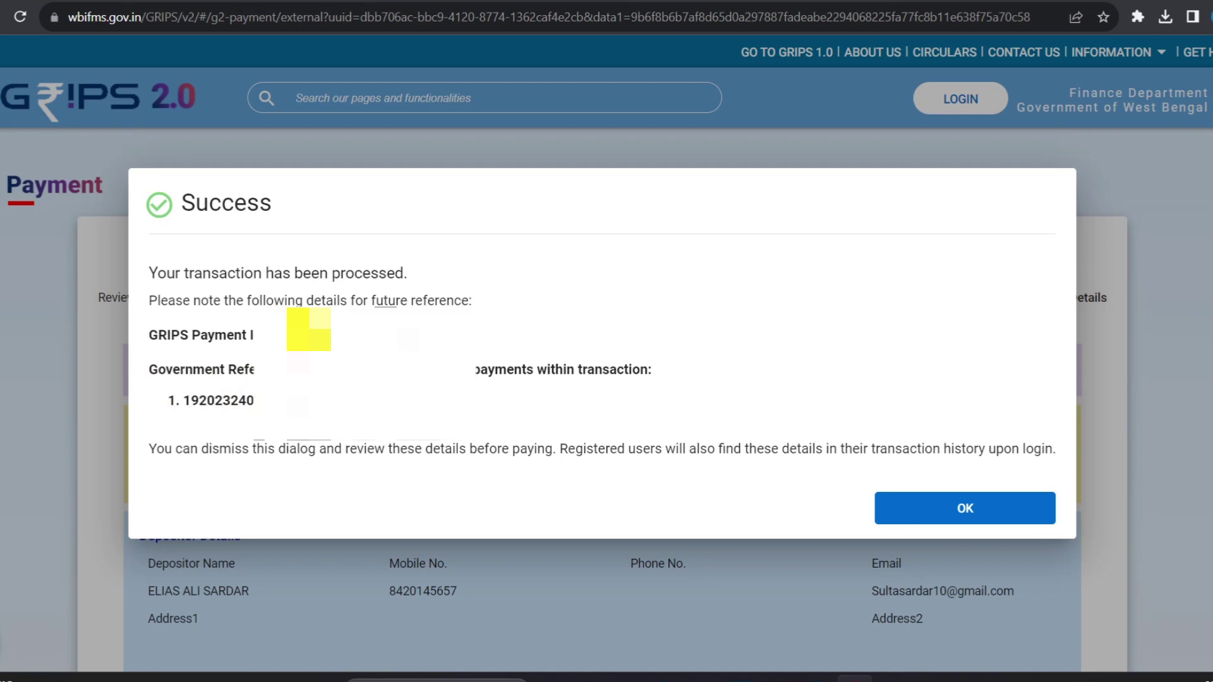
Dismiss the Success notice, review the GRN details, and send the ₹20 payment to the bank.
click(1014, 507)
scroll(1014, 506, down, 10)
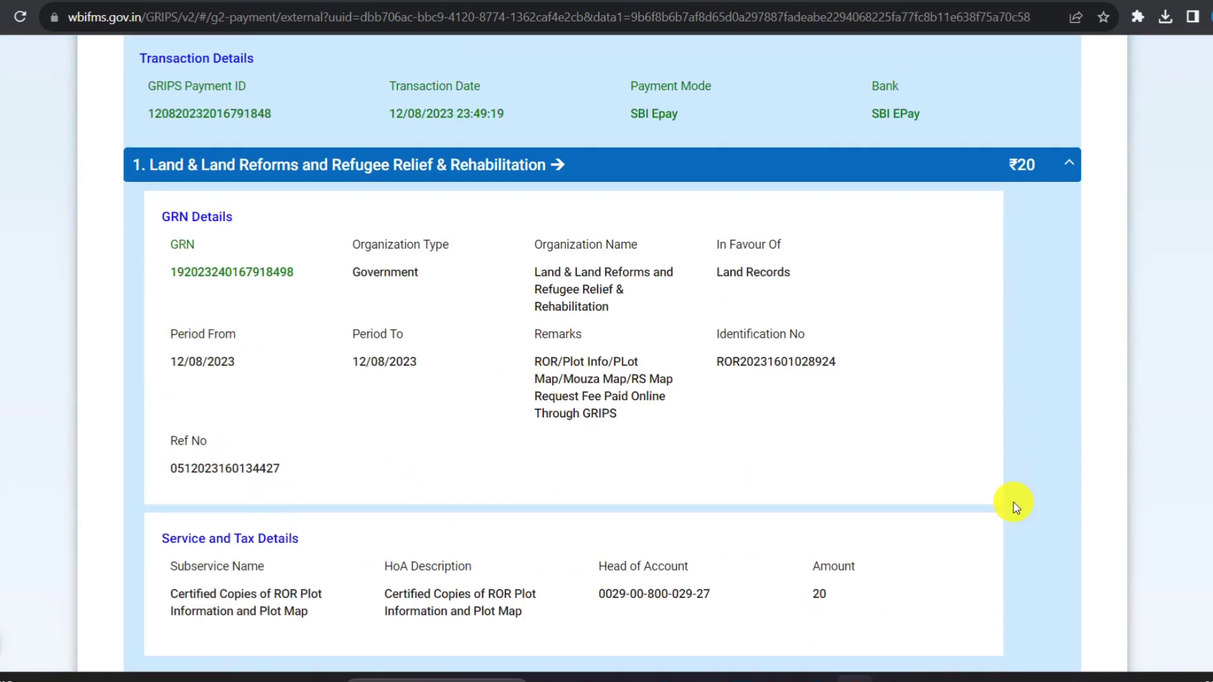
scroll(1013, 502, down, 5)
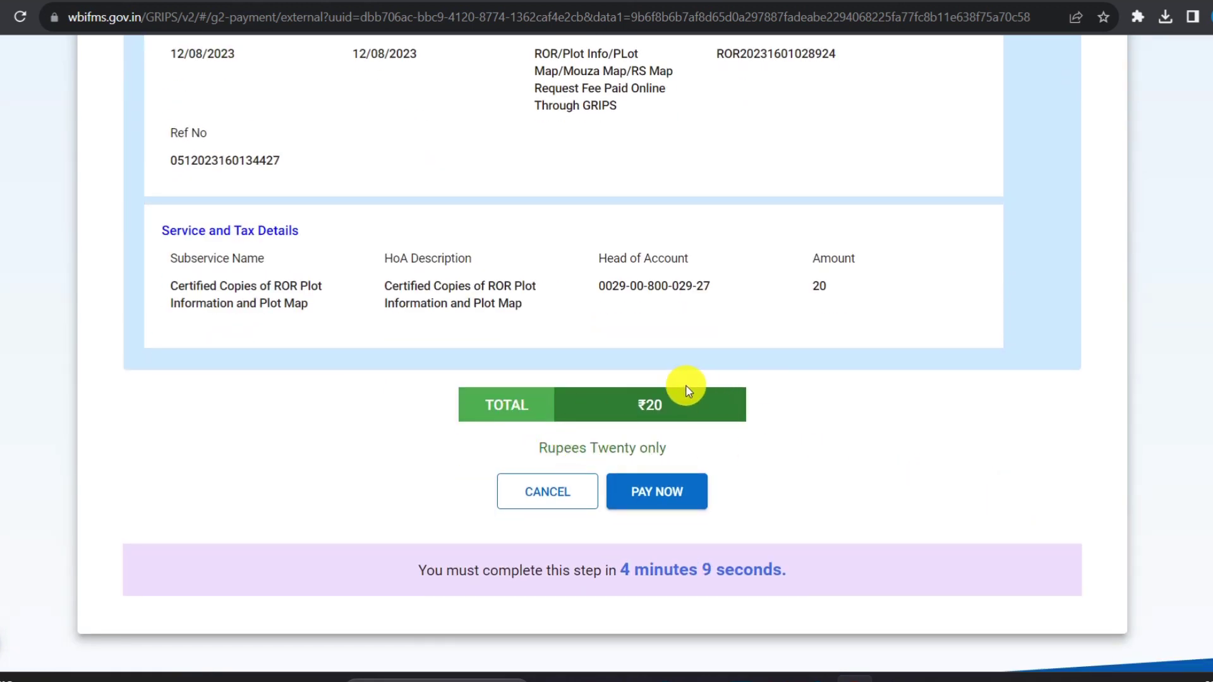
click(661, 482)
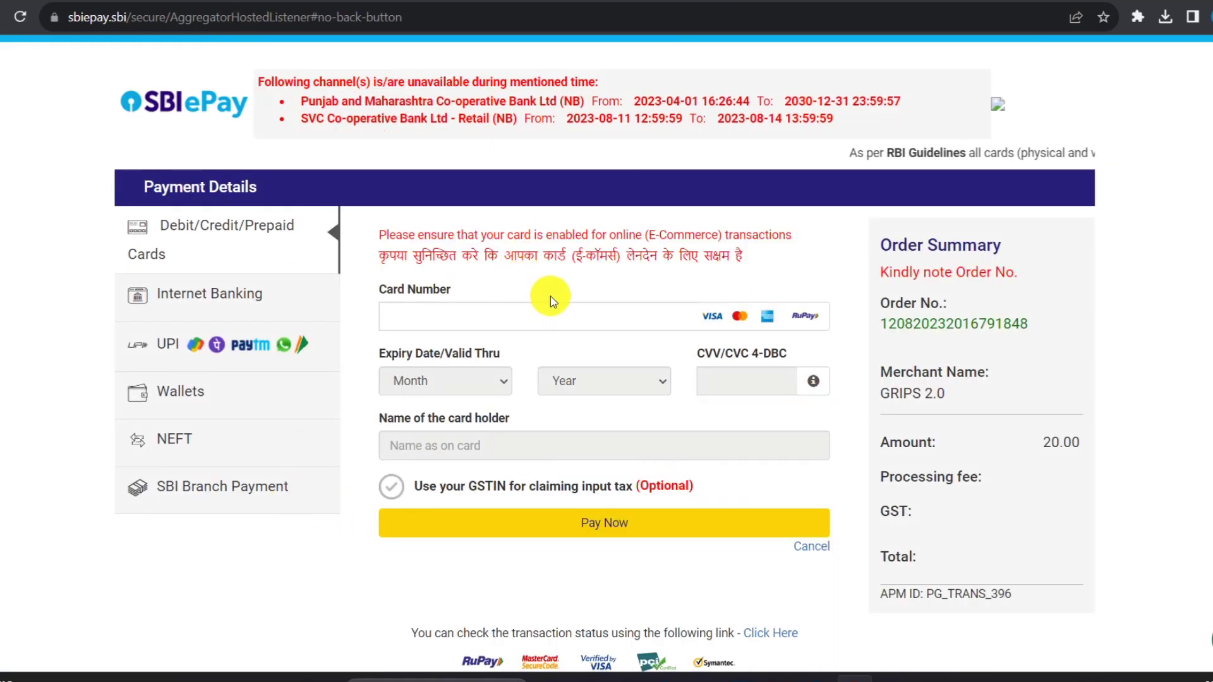
Choose UPI with the UPI QR option in SBIePay and proceed with the 20.00 INR payment.
scroll(551, 302, down, 1)
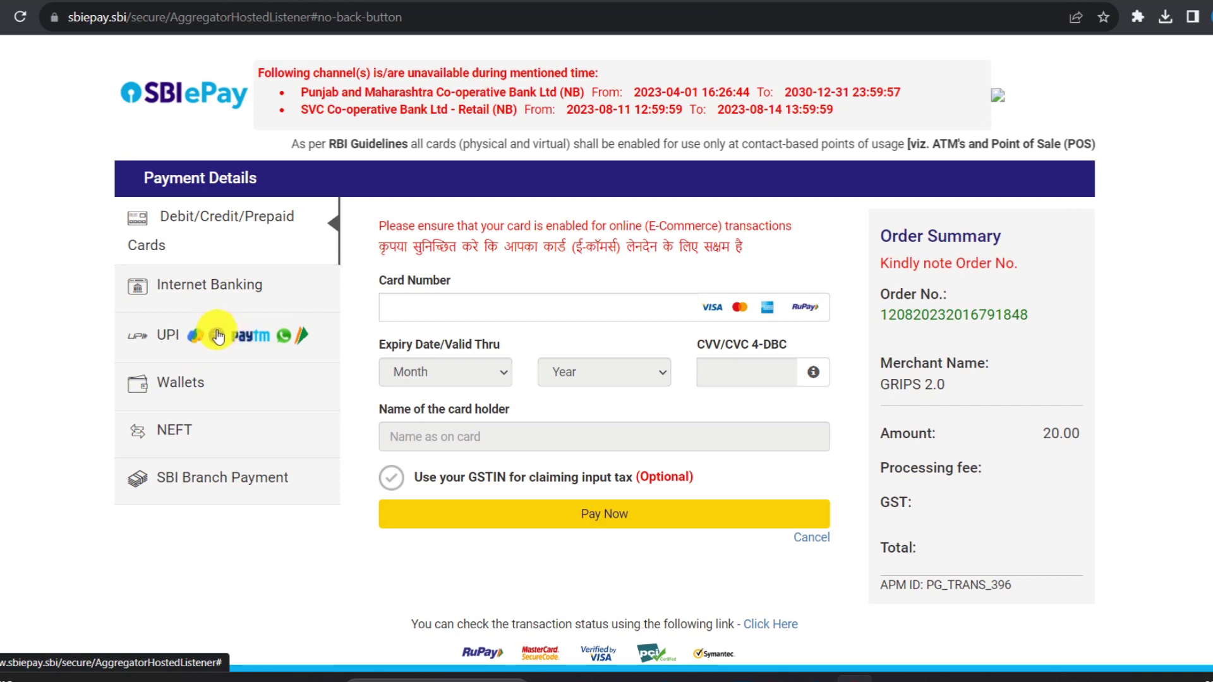
click(273, 337)
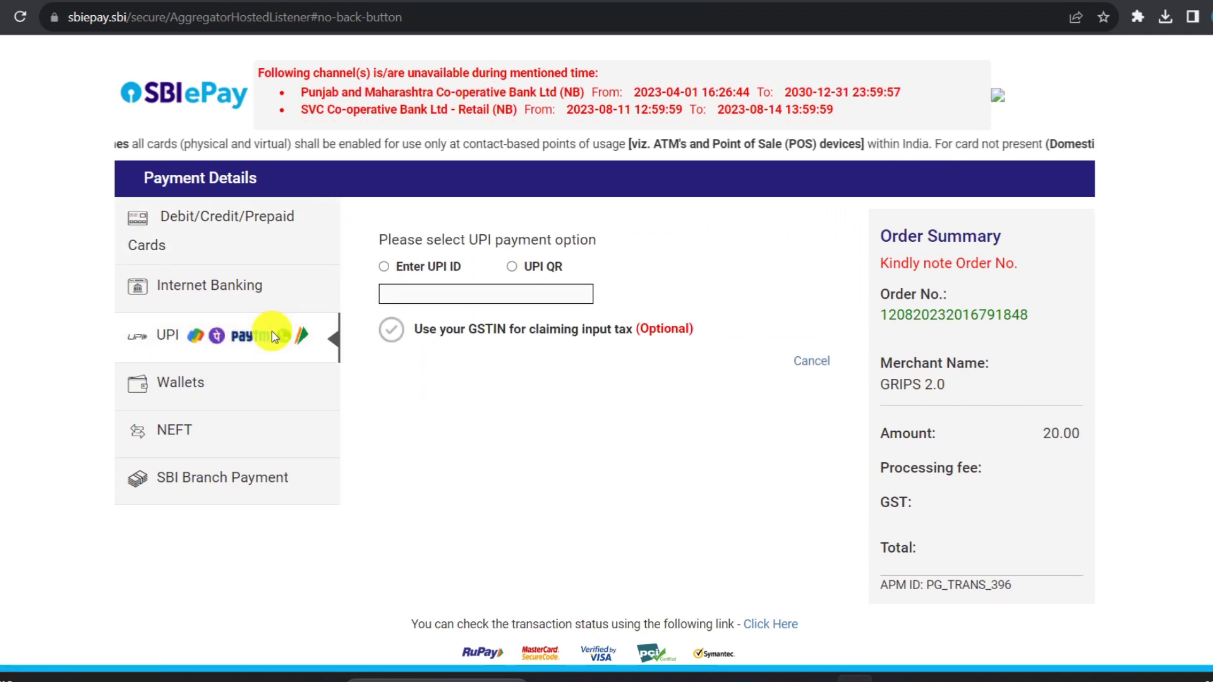
click(384, 266)
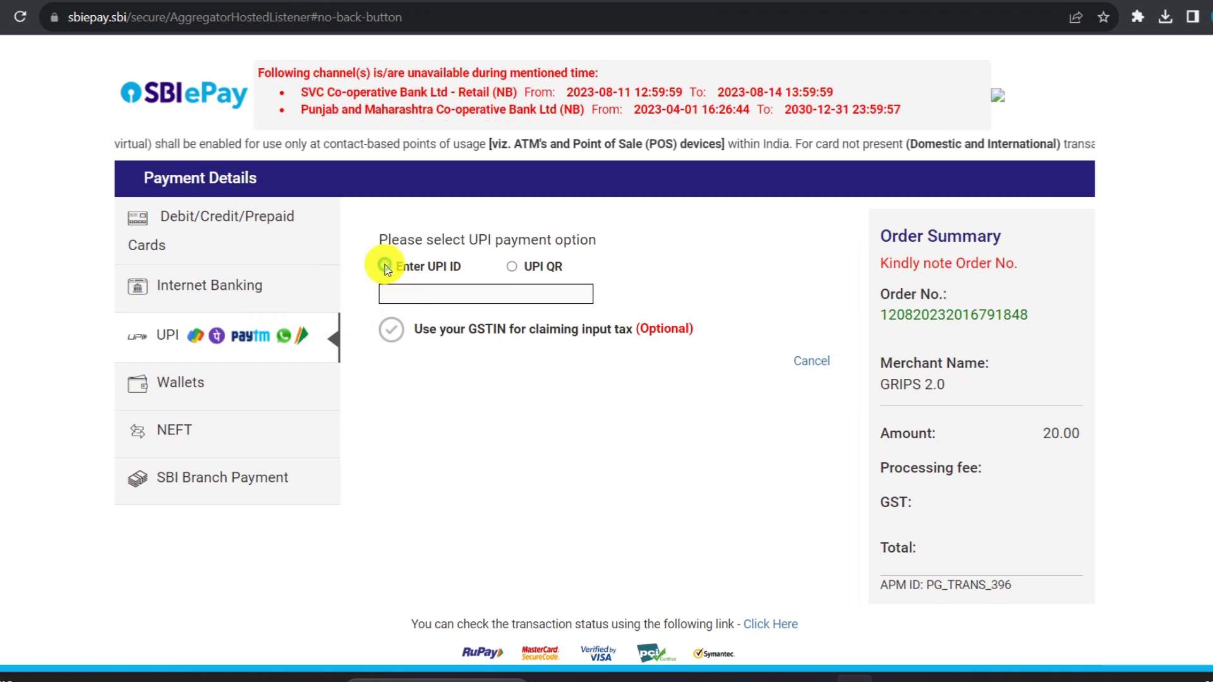
click(404, 292)
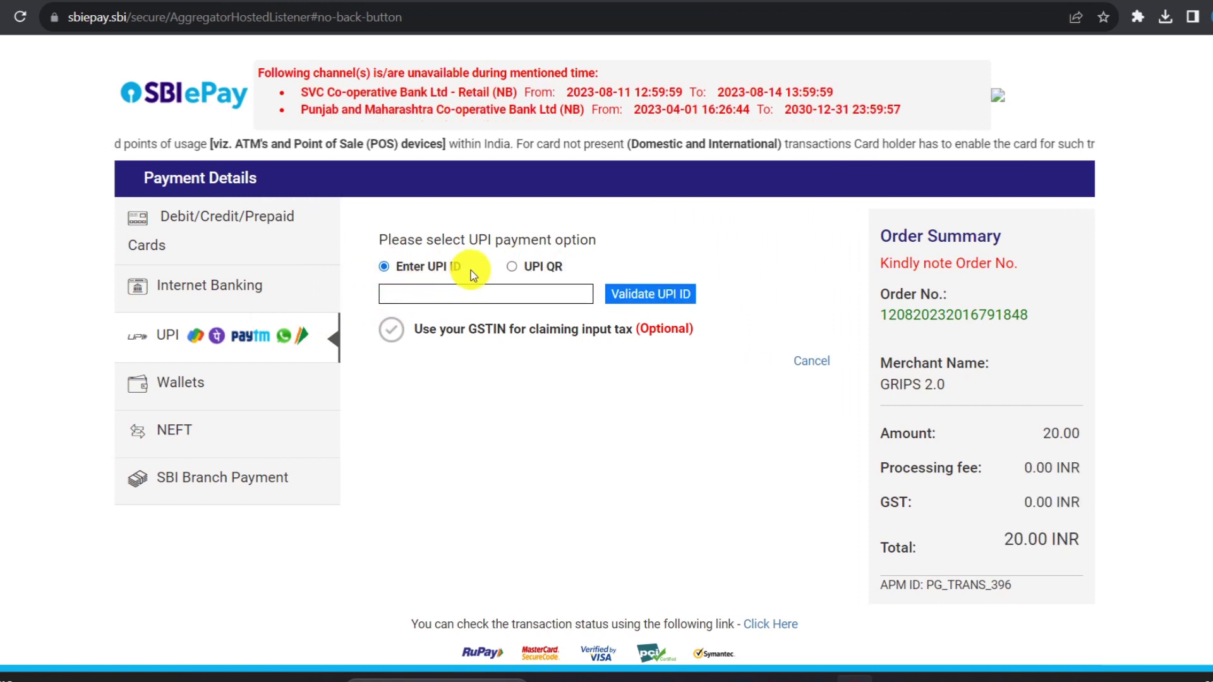
click(513, 268)
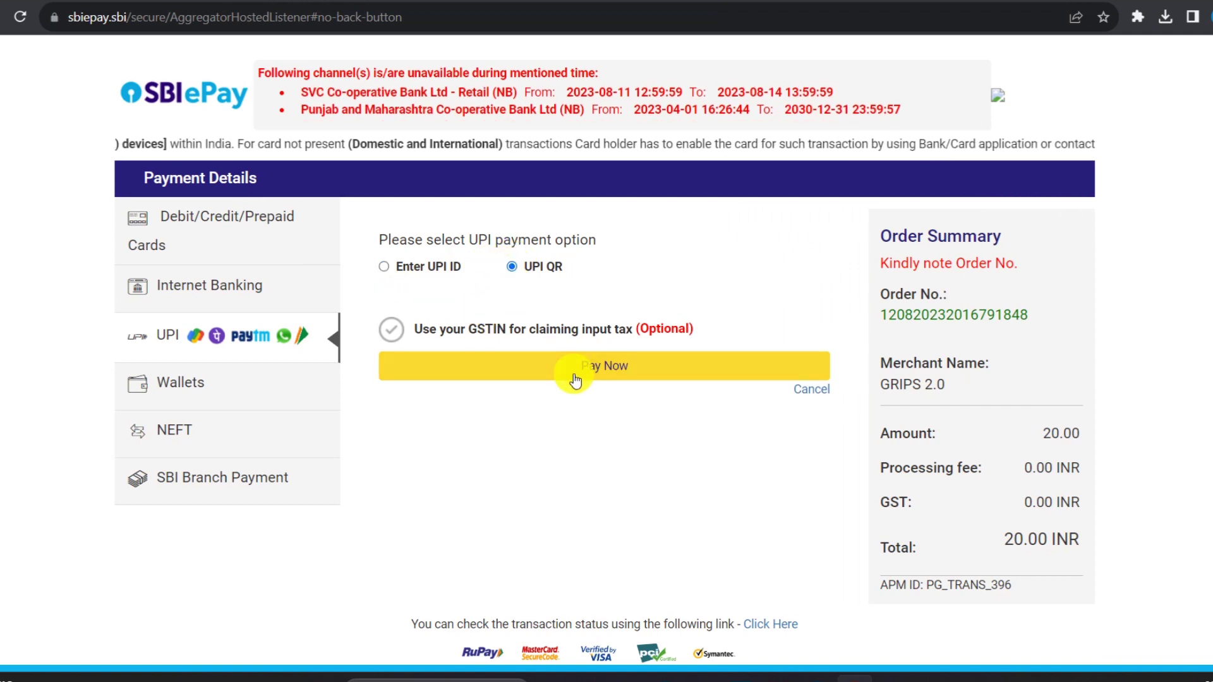
click(610, 371)
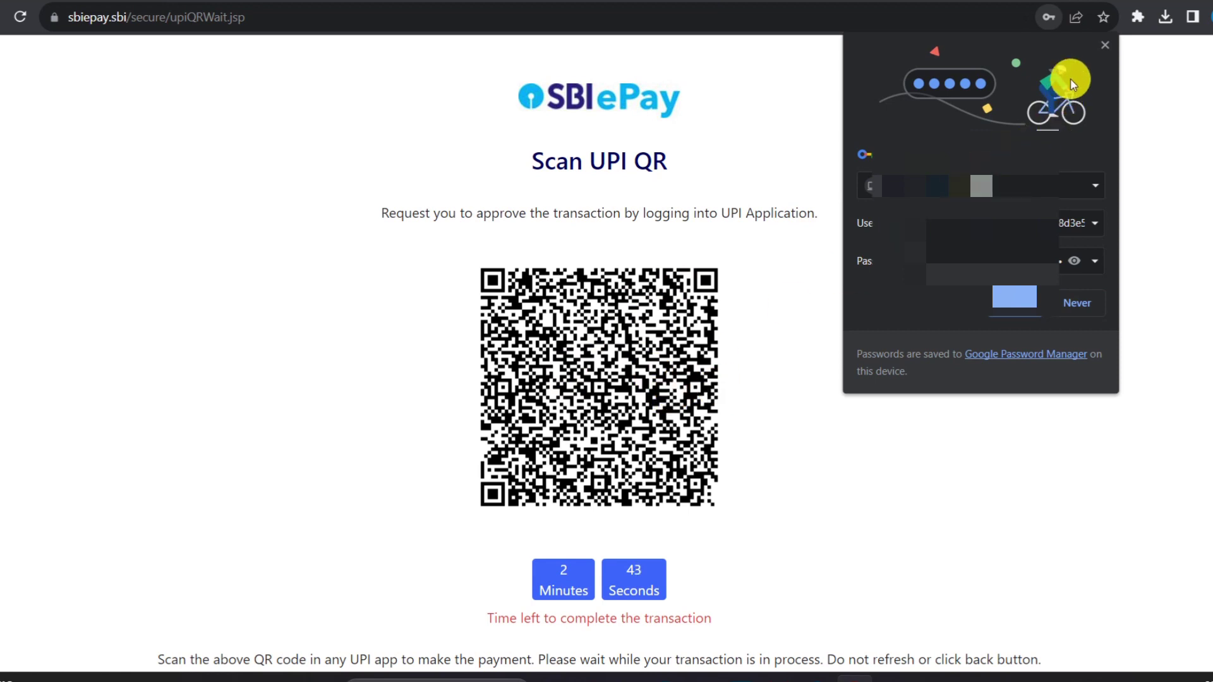
Dismiss Chrome's save-password prompt while completing the UPI QR payment.
key(Escape)
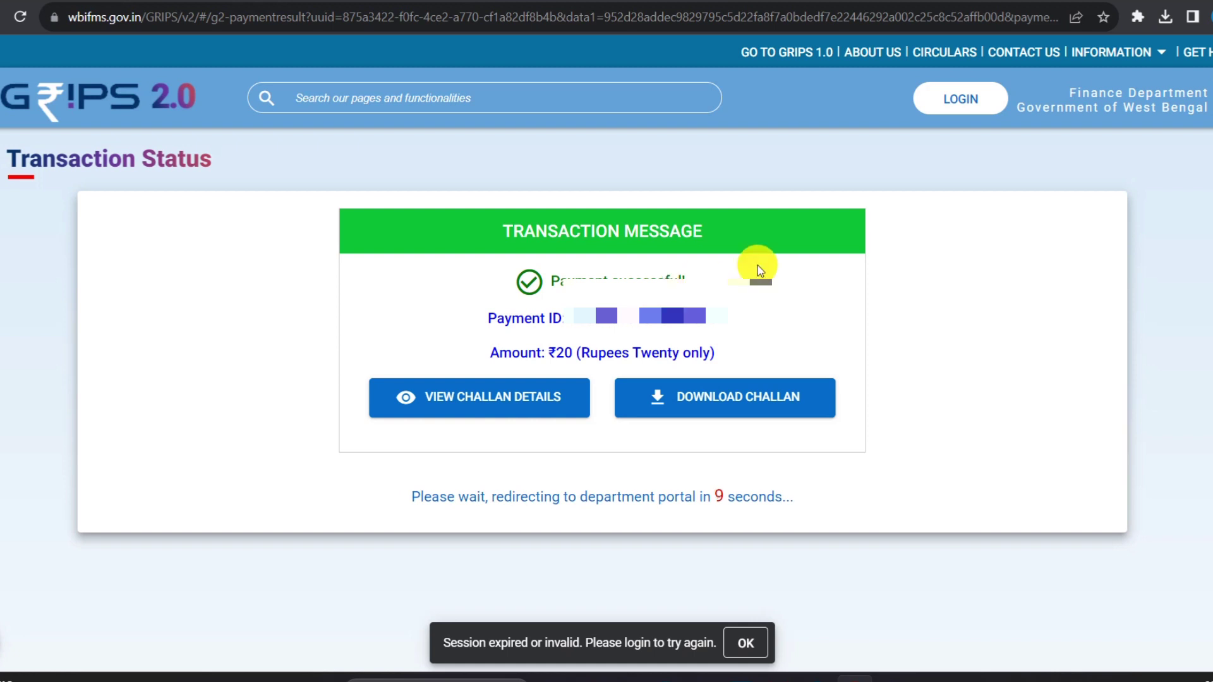
Open the paid challan's details popup to review them.
mouse_move(610, 312)
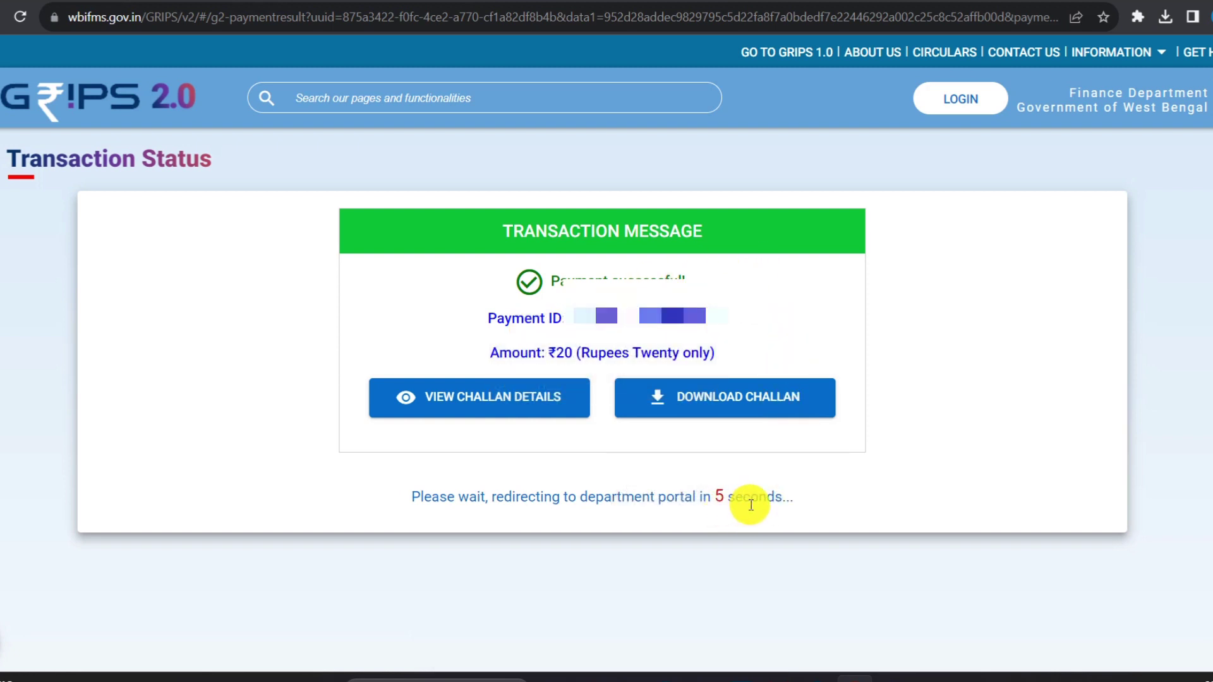
click(537, 393)
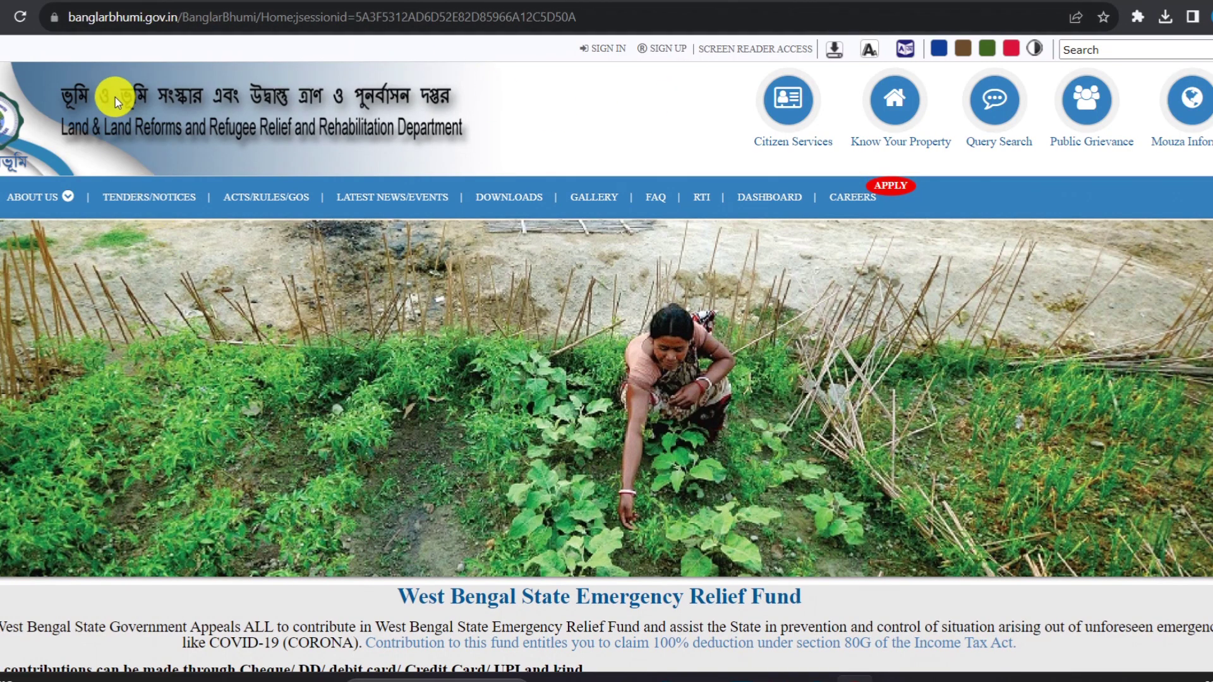
Search Google for 'grips' and open the wbifms.gov.in GRIPS home page.
click(14, 1)
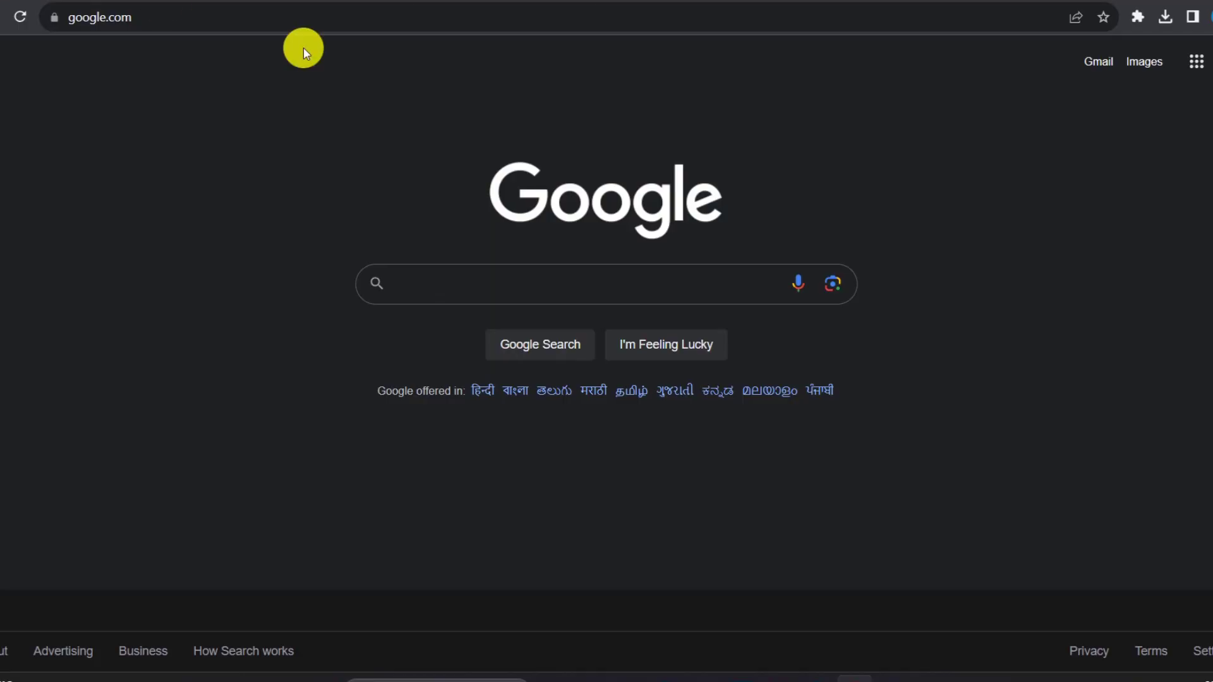
click(511, 287)
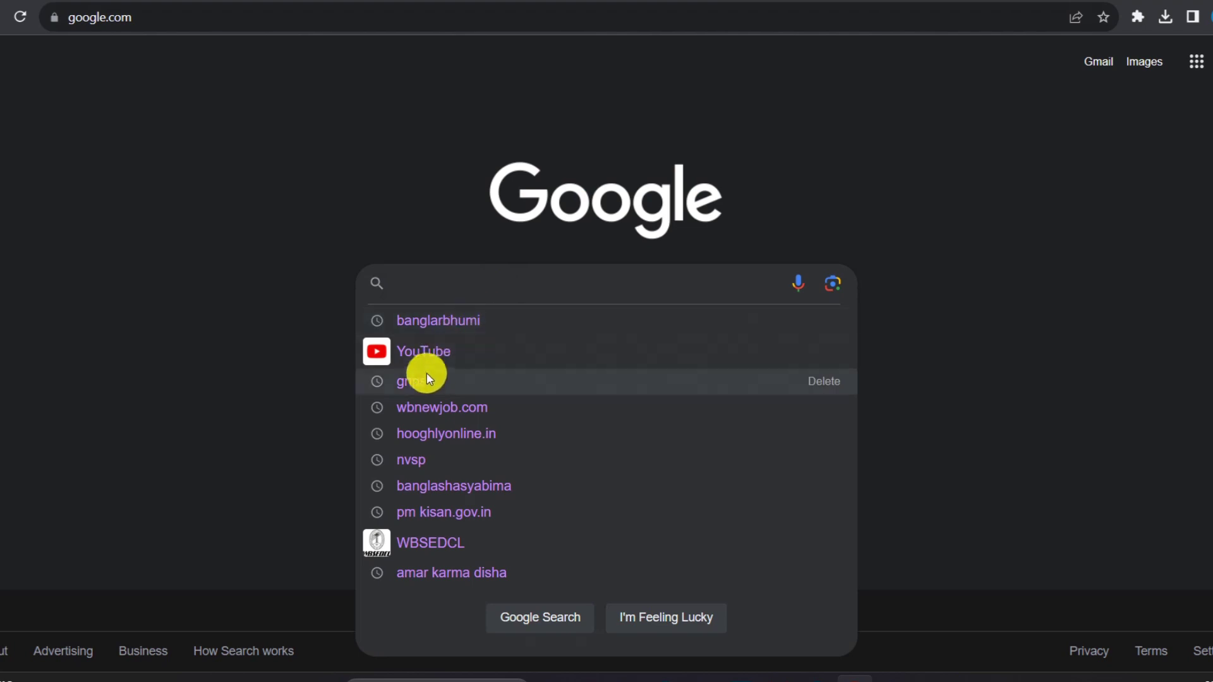
click(418, 383)
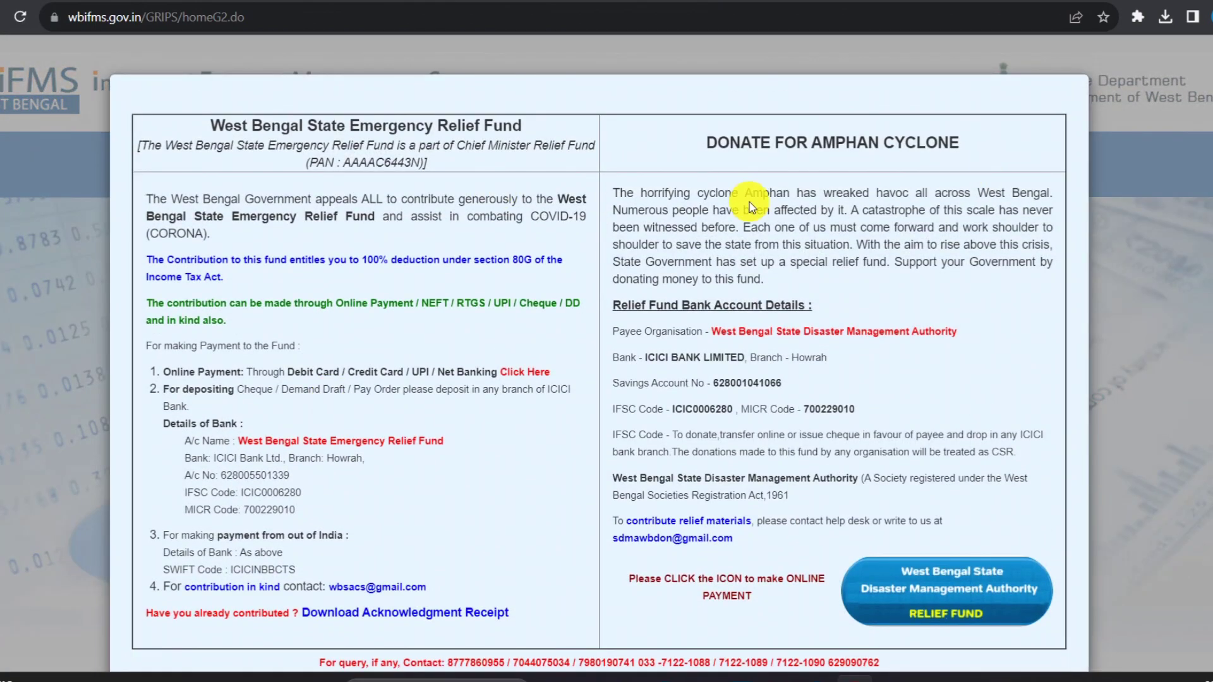
Close the relief-fund donation notice and open the GRN Status check page.
scroll(913, 481, down, 2)
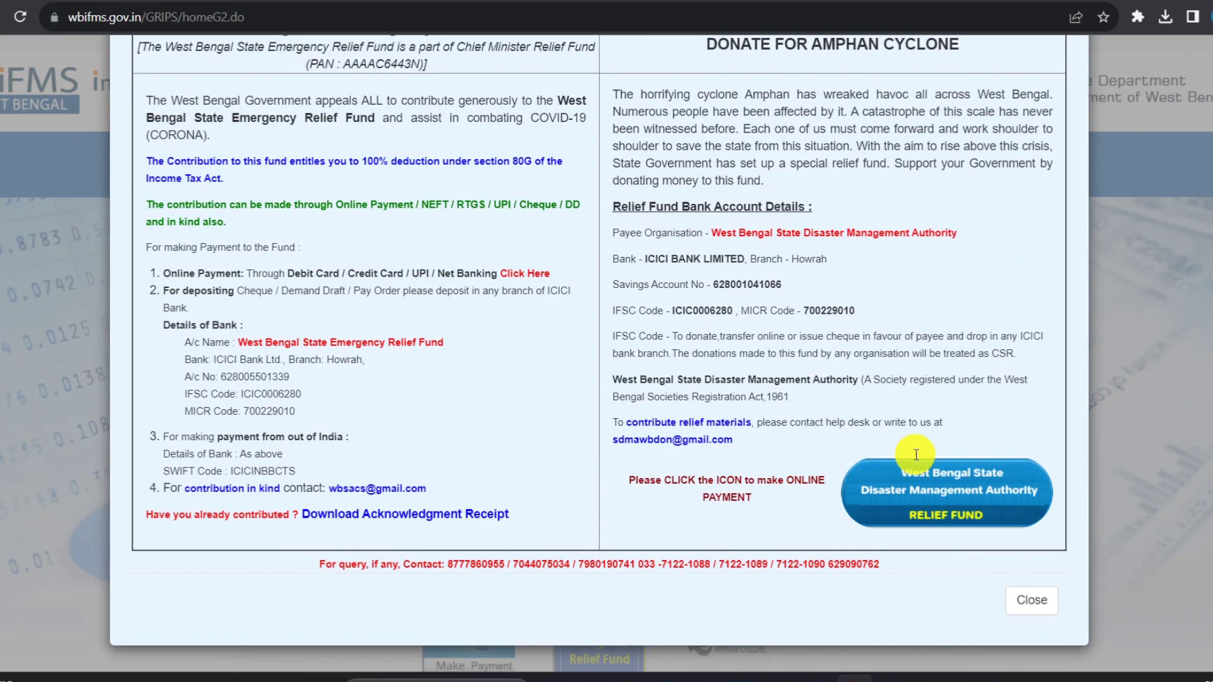
click(1038, 598)
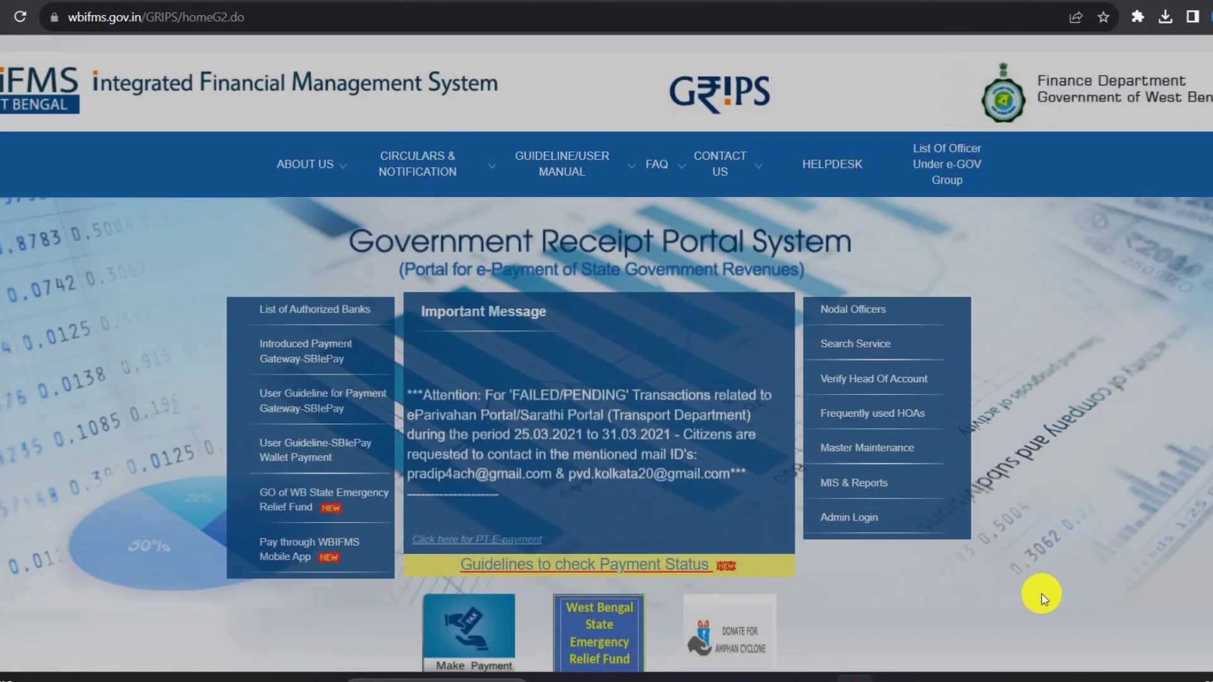
scroll(885, 570, down, 5)
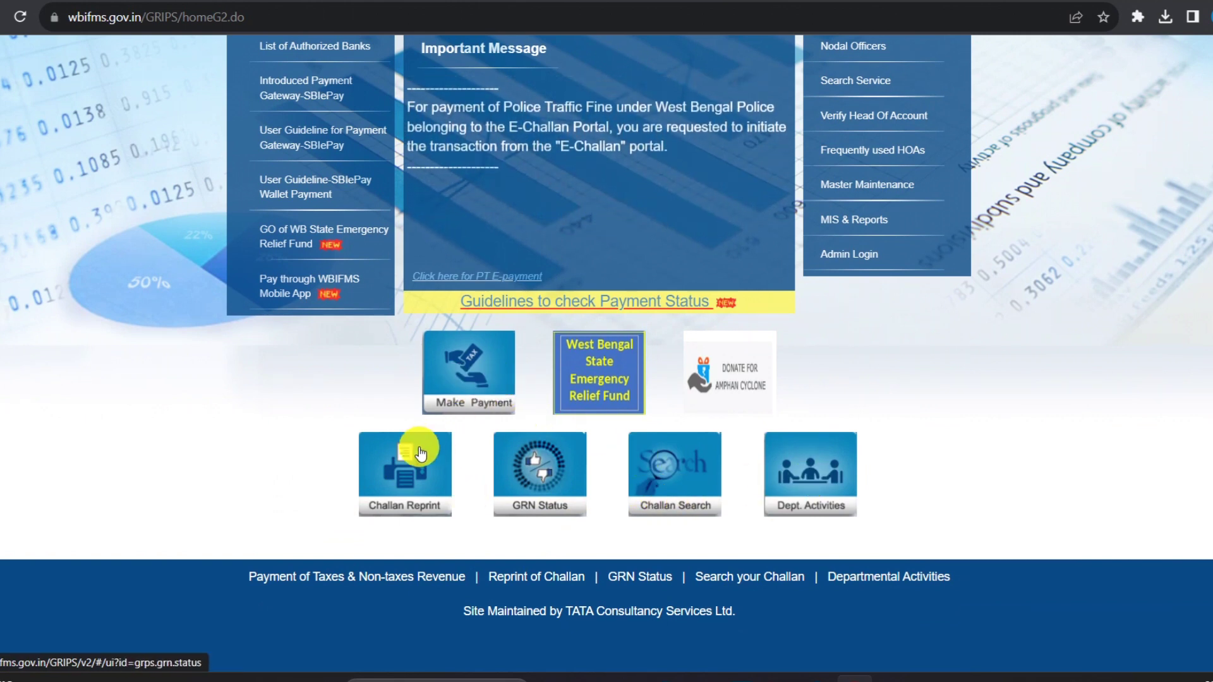
click(387, 493)
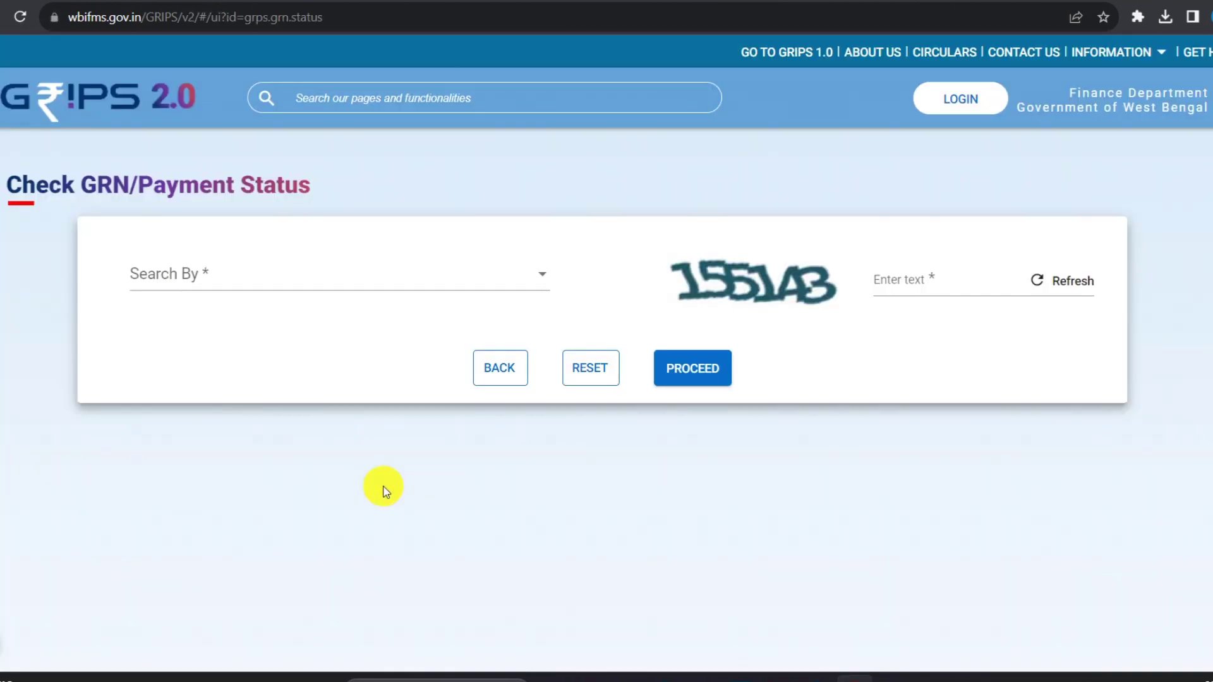
Look up the payment status by Payment ID, entering the payment number and captcha code.
click(436, 275)
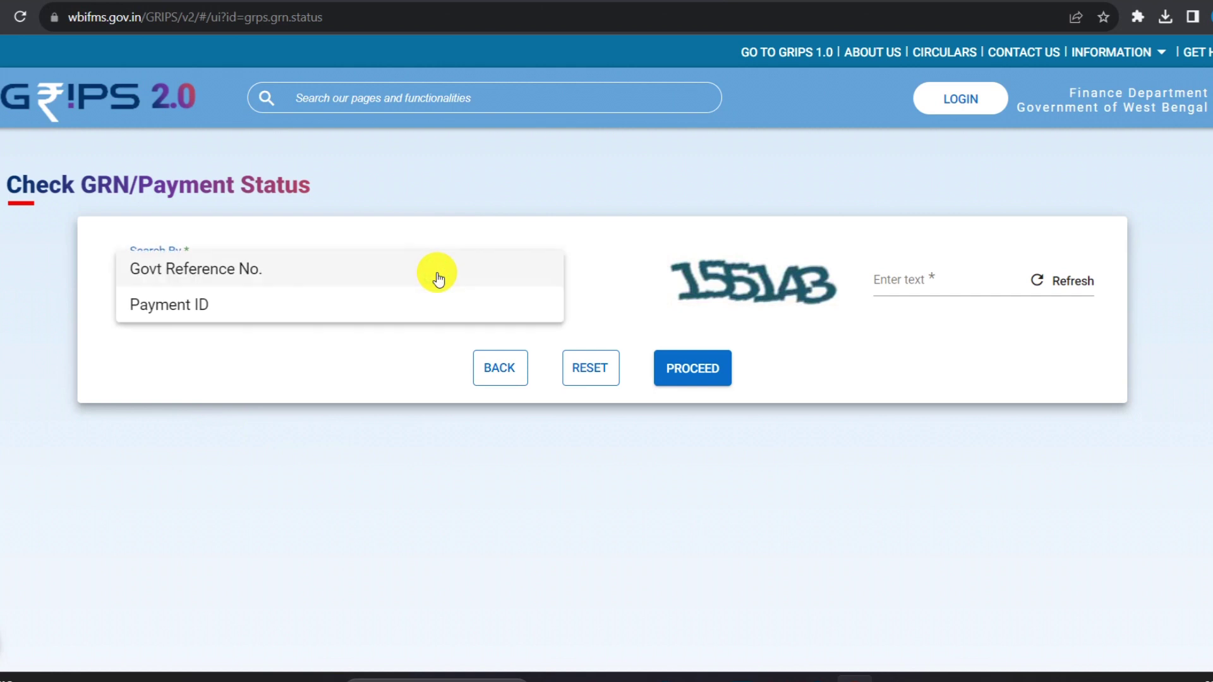
click(219, 306)
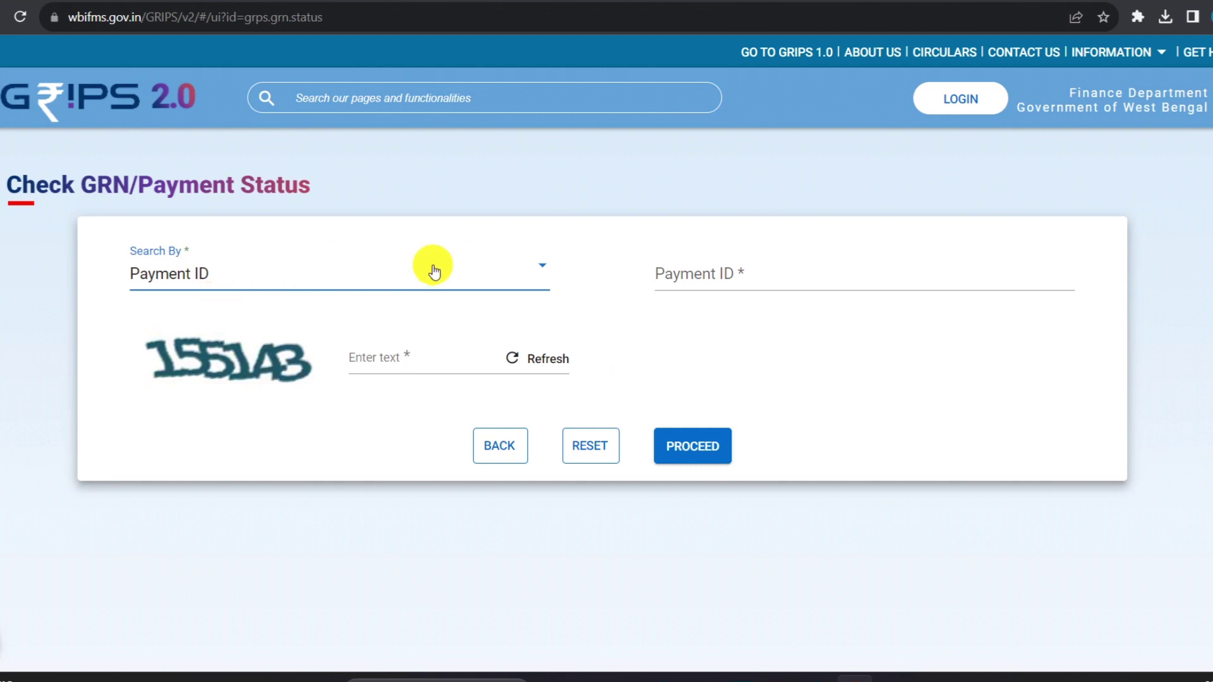
click(703, 271)
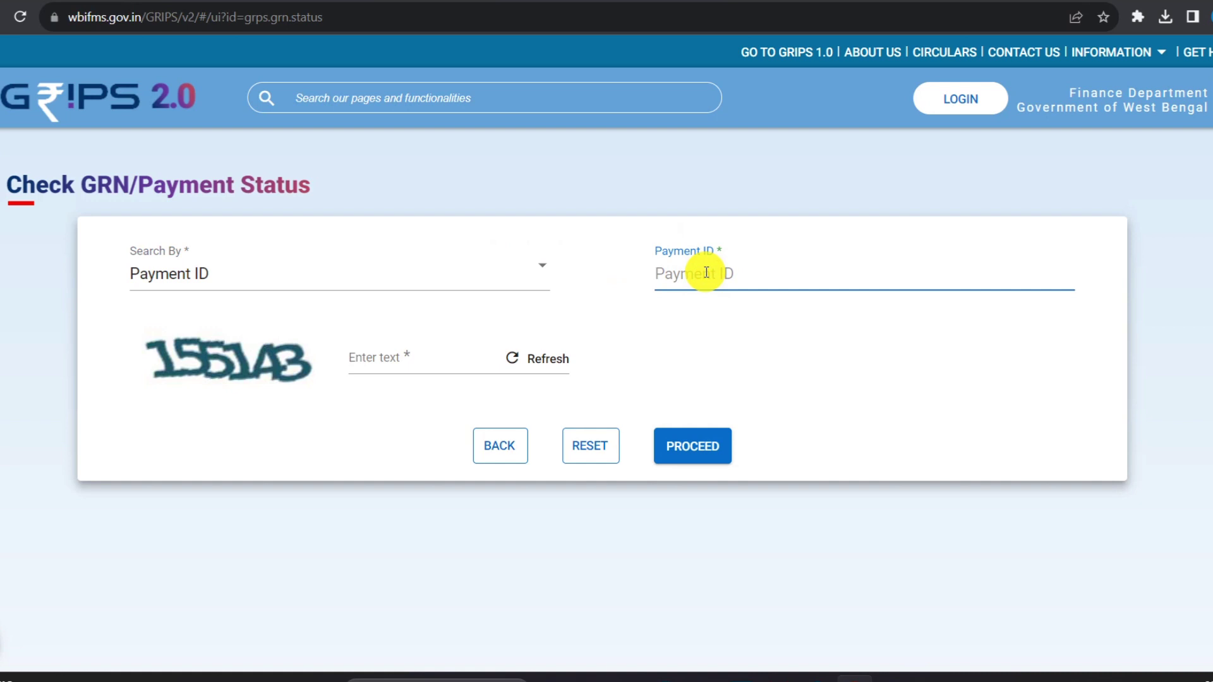
key(Tab)
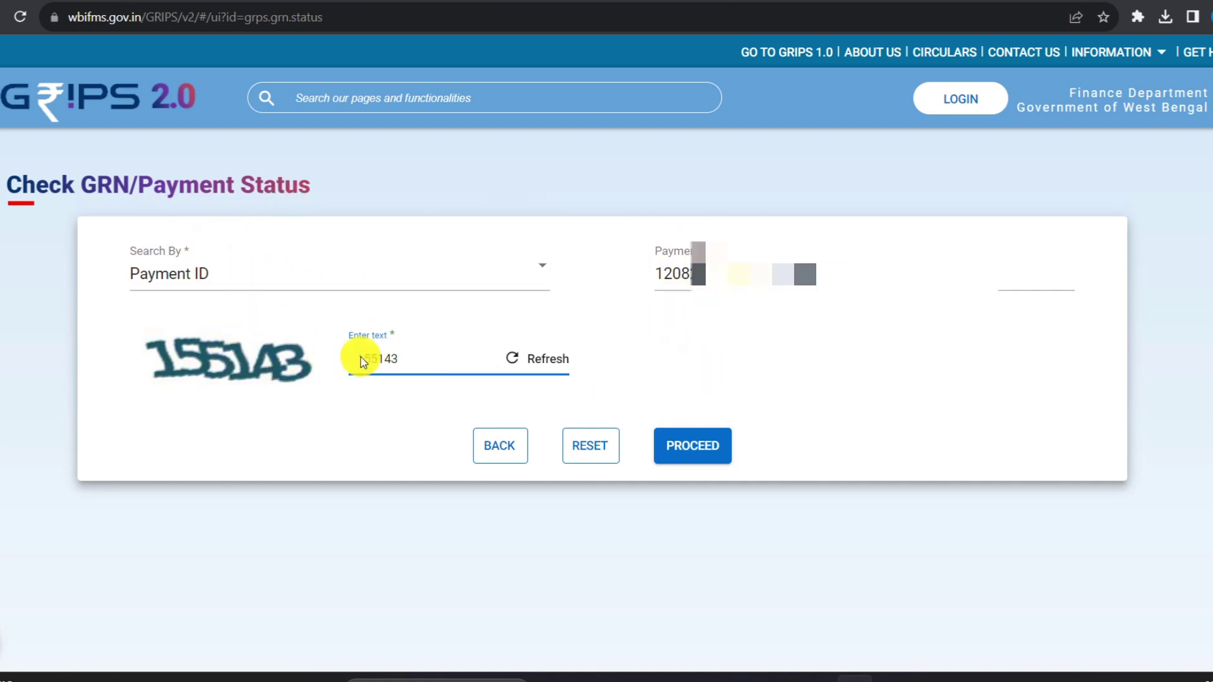
click(691, 453)
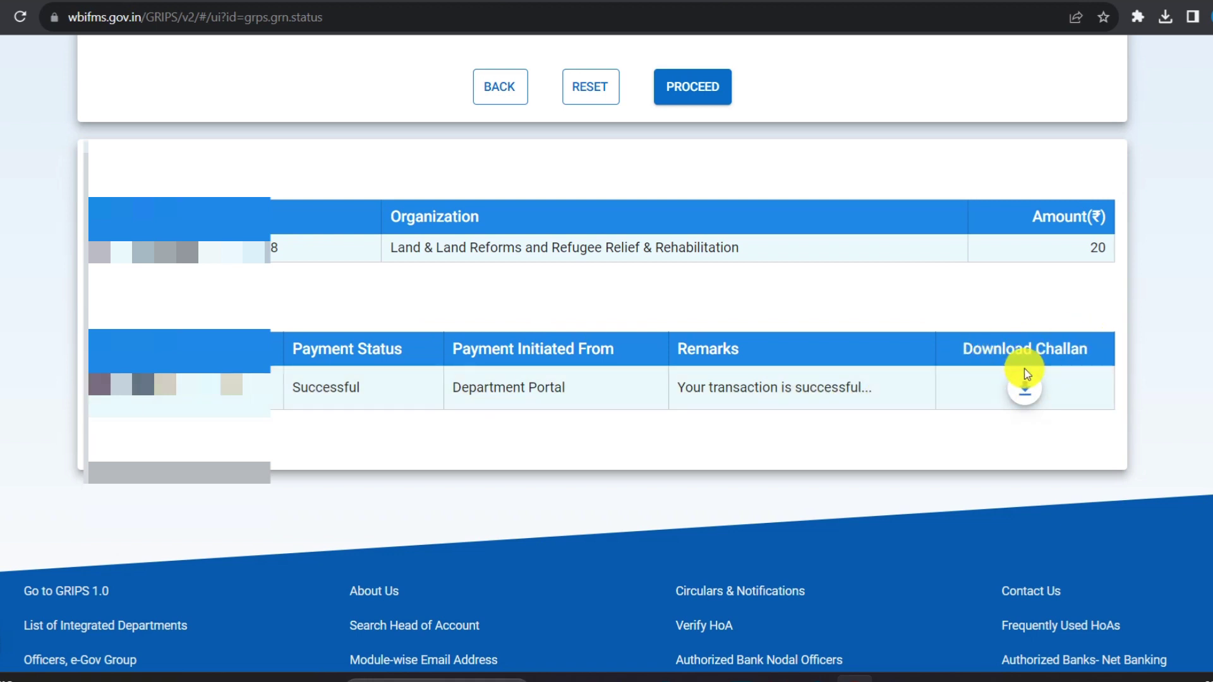
Download the paid challan and open challan (4).pdf from Chrome's downloads.
click(1026, 389)
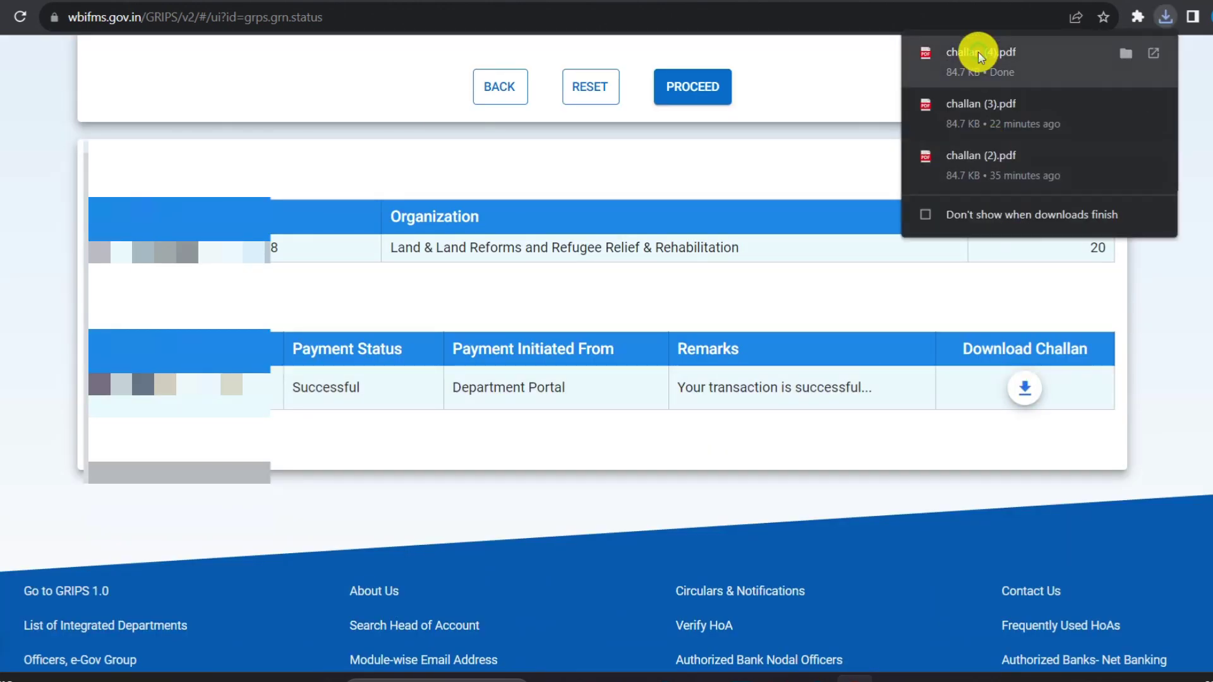
click(978, 52)
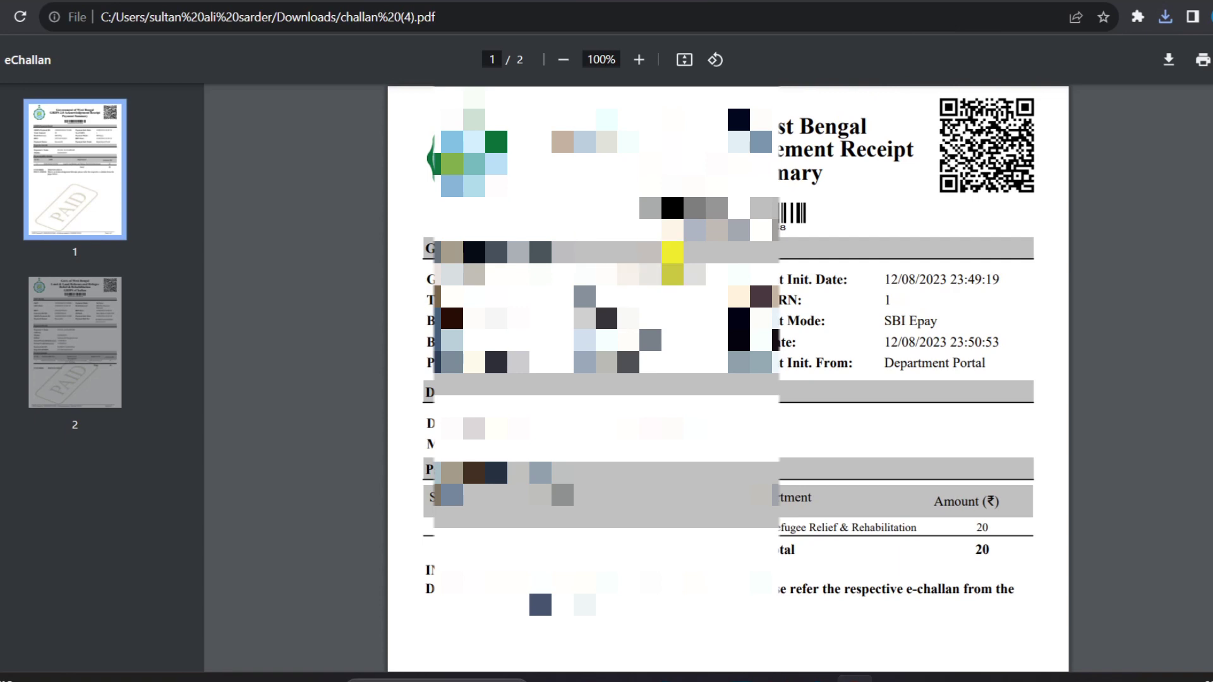
Scroll through both eChallan pages, checking the PAID stamp, SBI Epay payment and ₹20 total.
scroll(672, 262, down, 20)
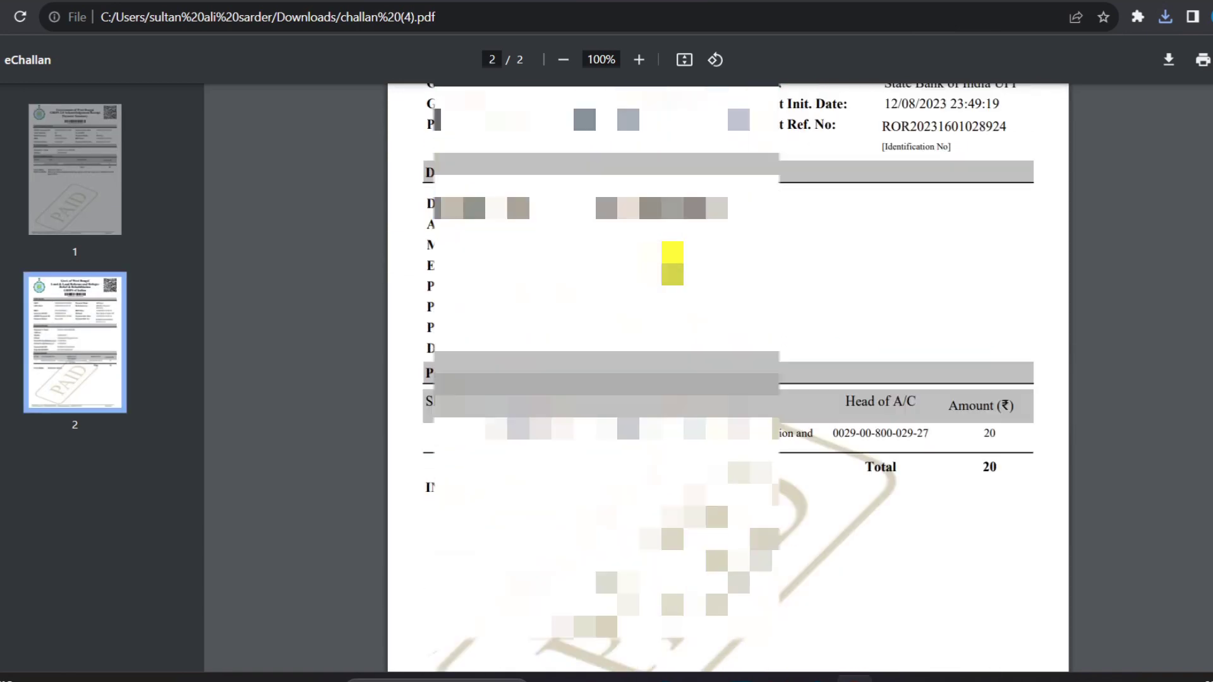
scroll(672, 262, up, 12)
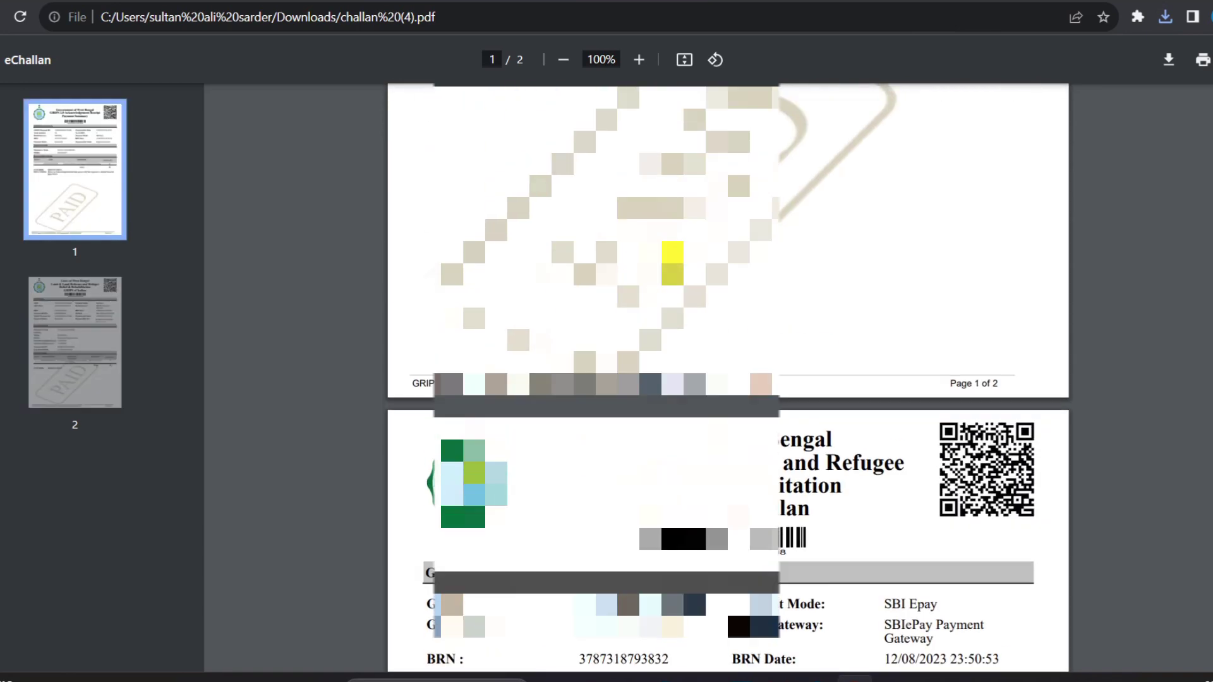
scroll(672, 262, up, 8)
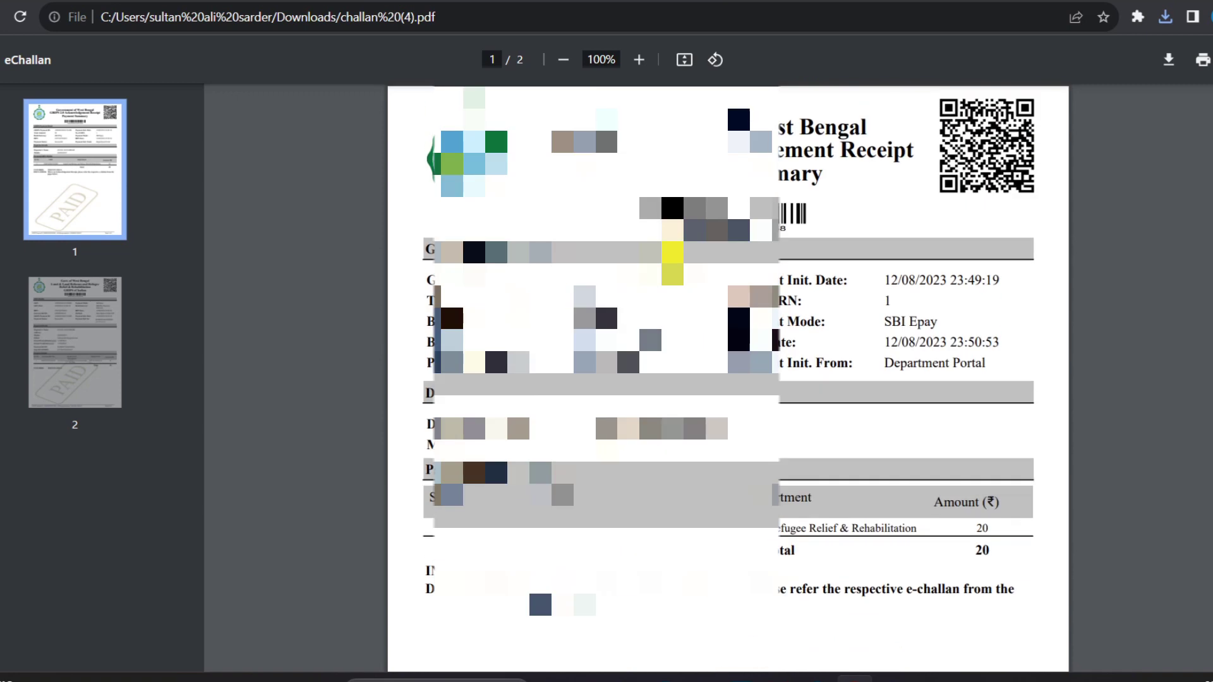
scroll(672, 262, down, 4)
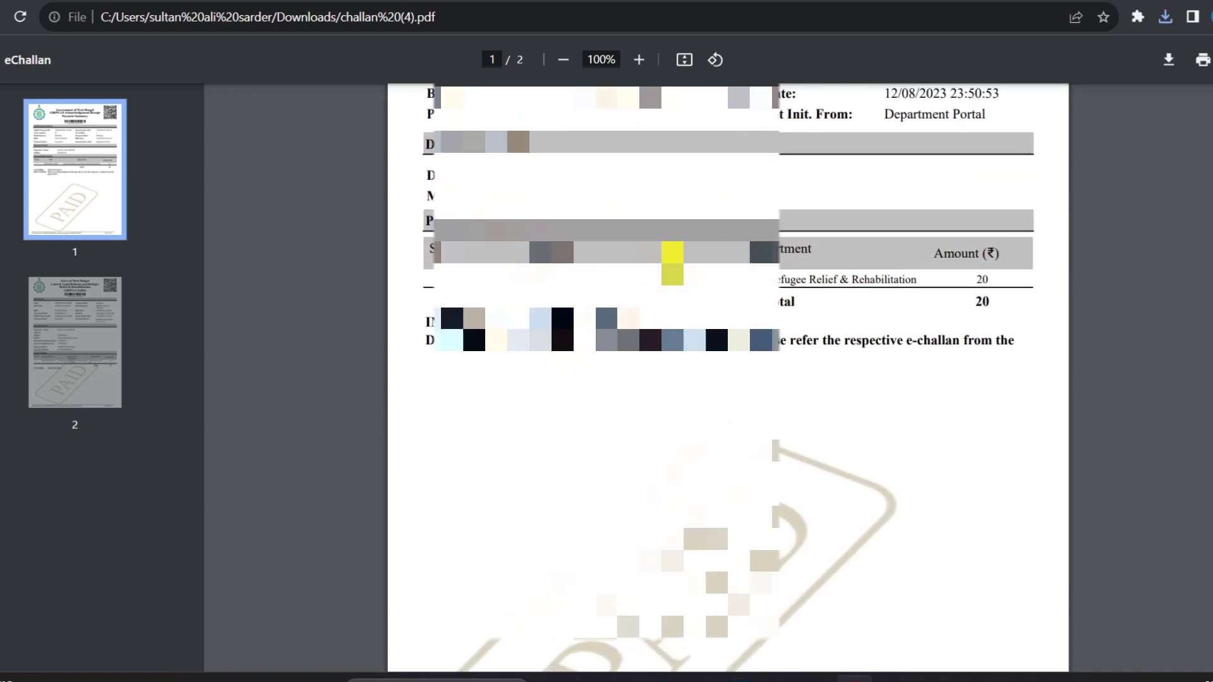
scroll(672, 262, up, 4)
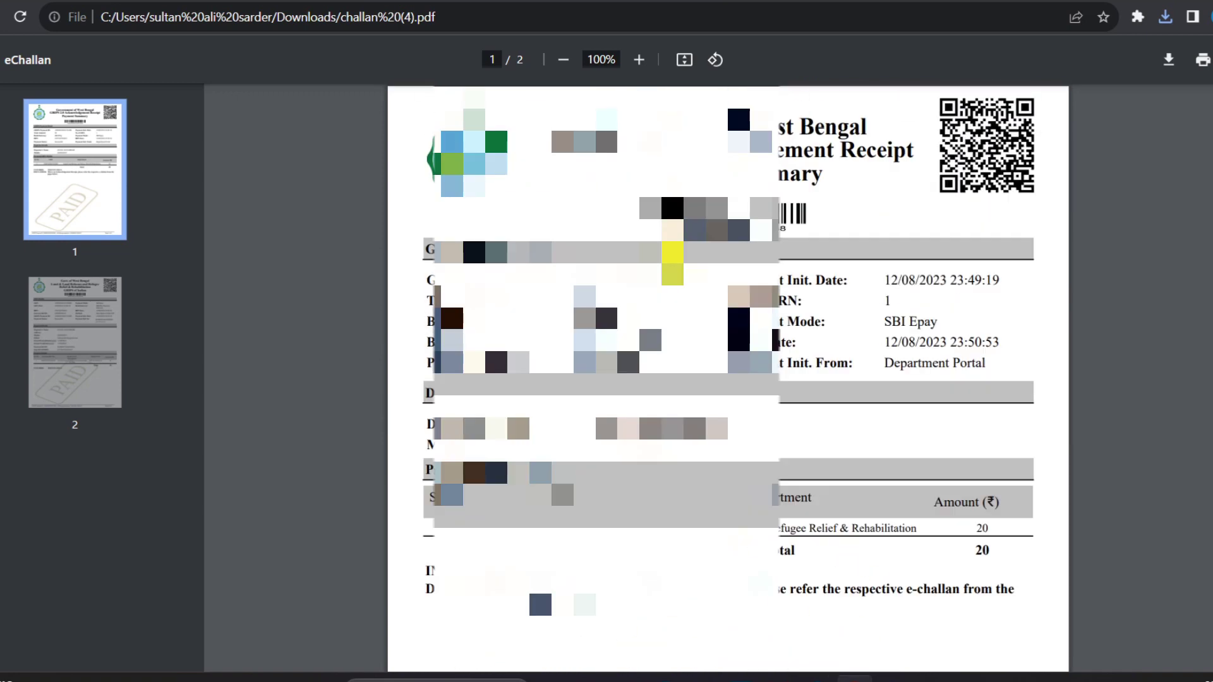
scroll(672, 262, down, 3)
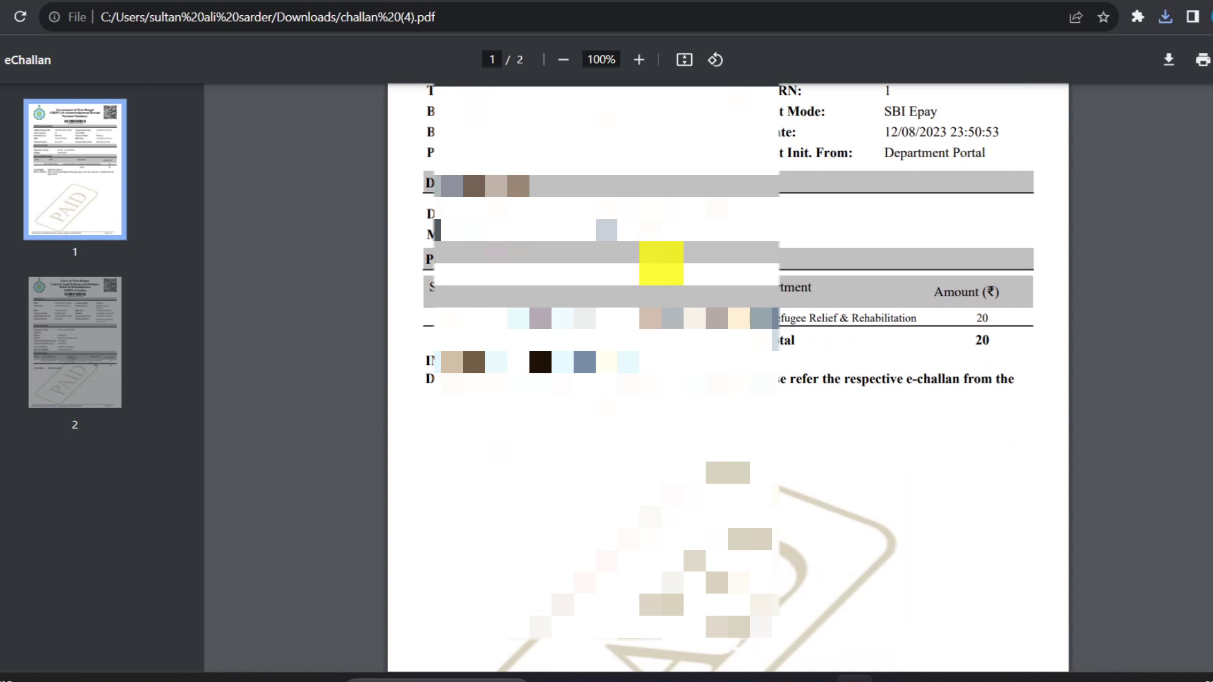
scroll(727, 379, up, 1)
scroll(726, 379, up, 2)
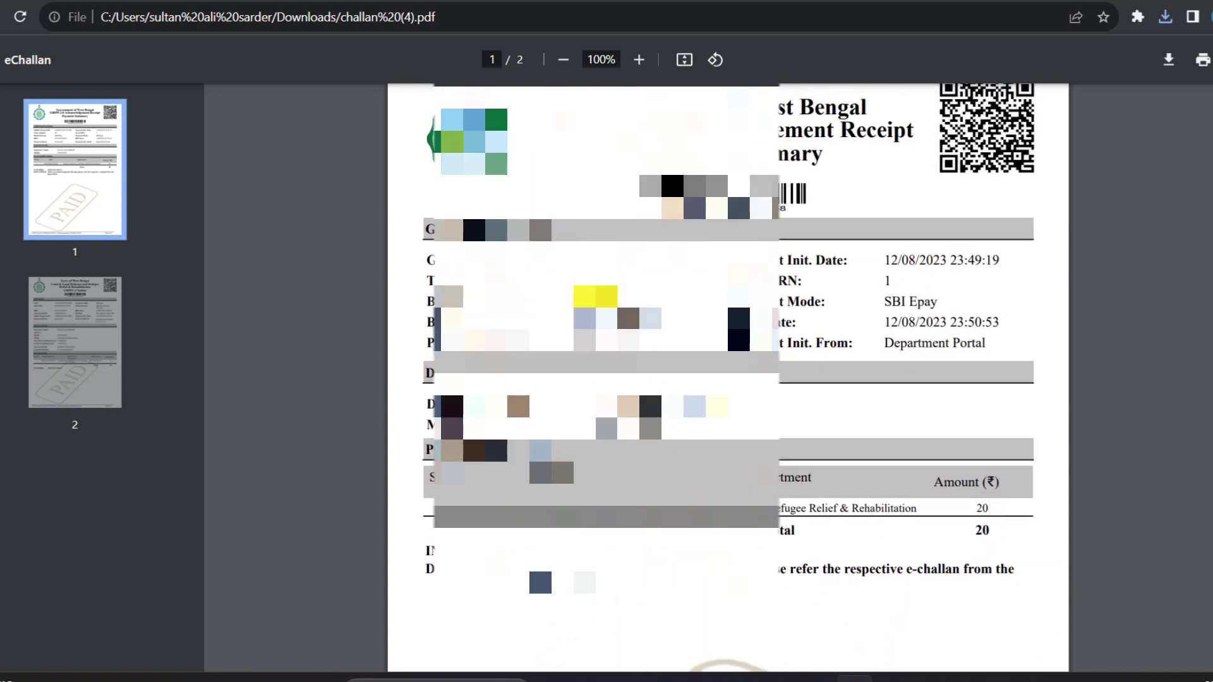
scroll(727, 379, down, 3)
scroll(727, 379, up, 3)
scroll(727, 379, down, 2)
scroll(596, 294, down, 6)
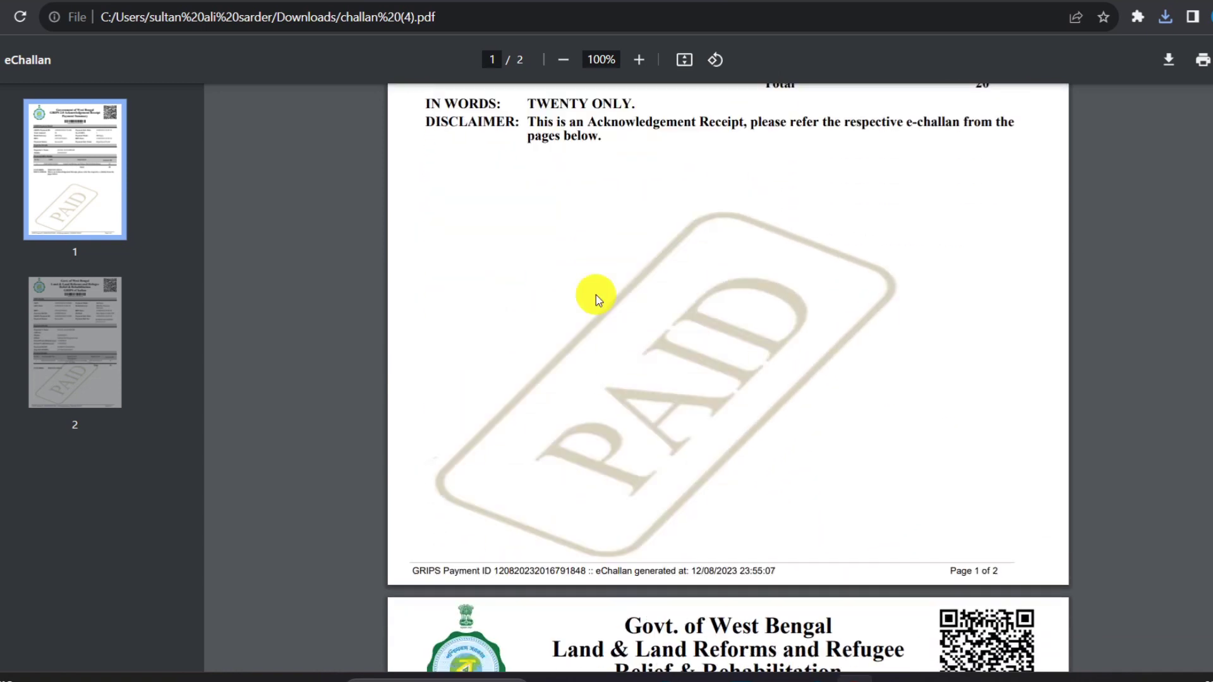